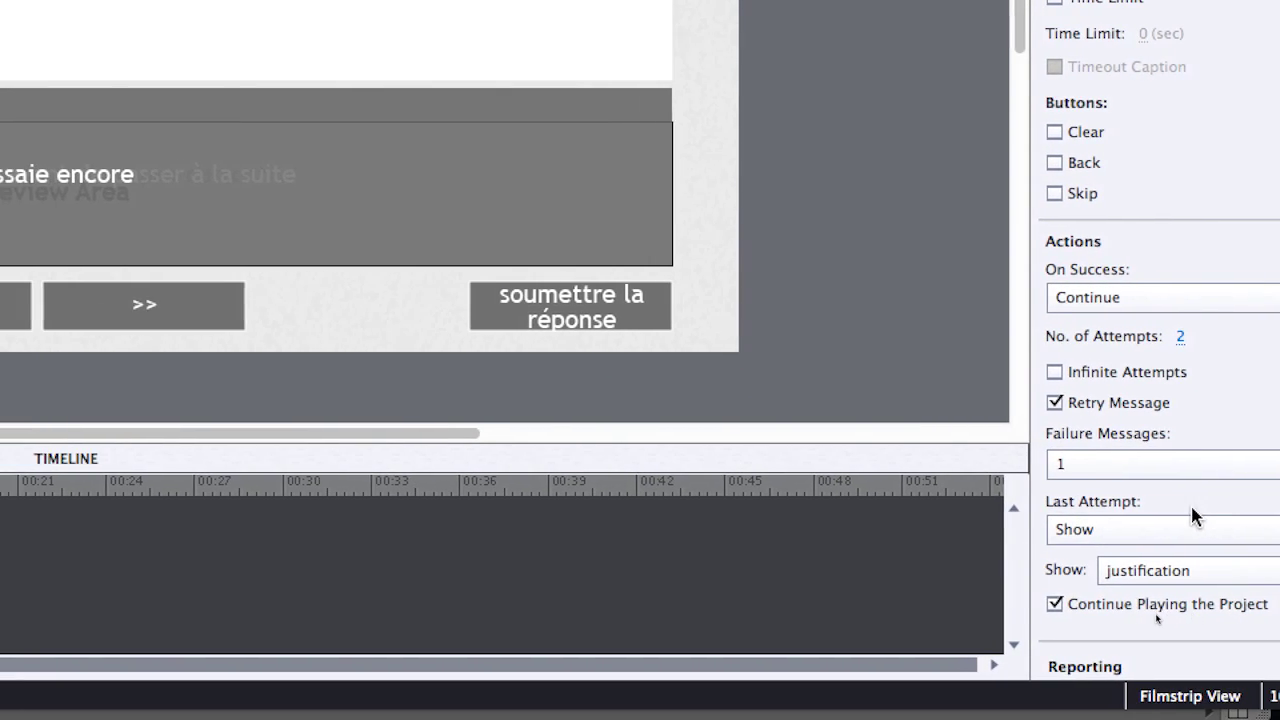
# Step: Examine the multiple-choice question's last-attempt action and the display timing options of the justification caption
pyautogui.click(1200, 527)
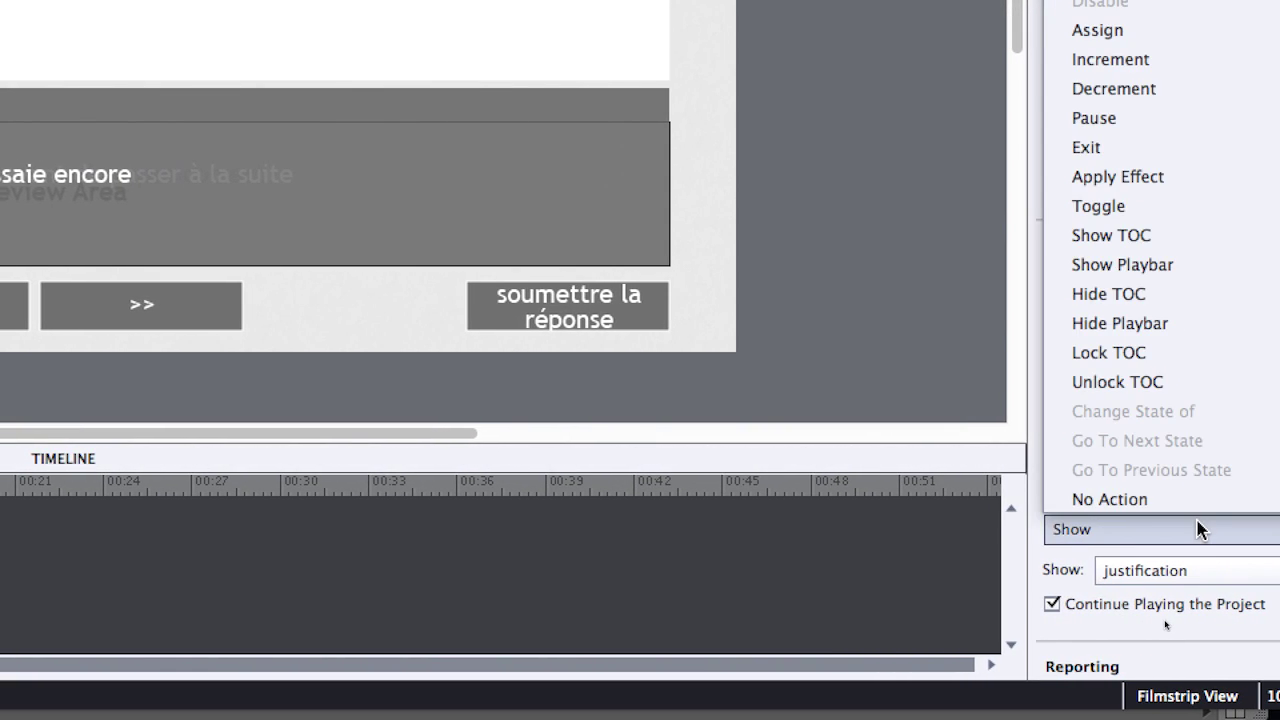
pyautogui.click(1150, 529)
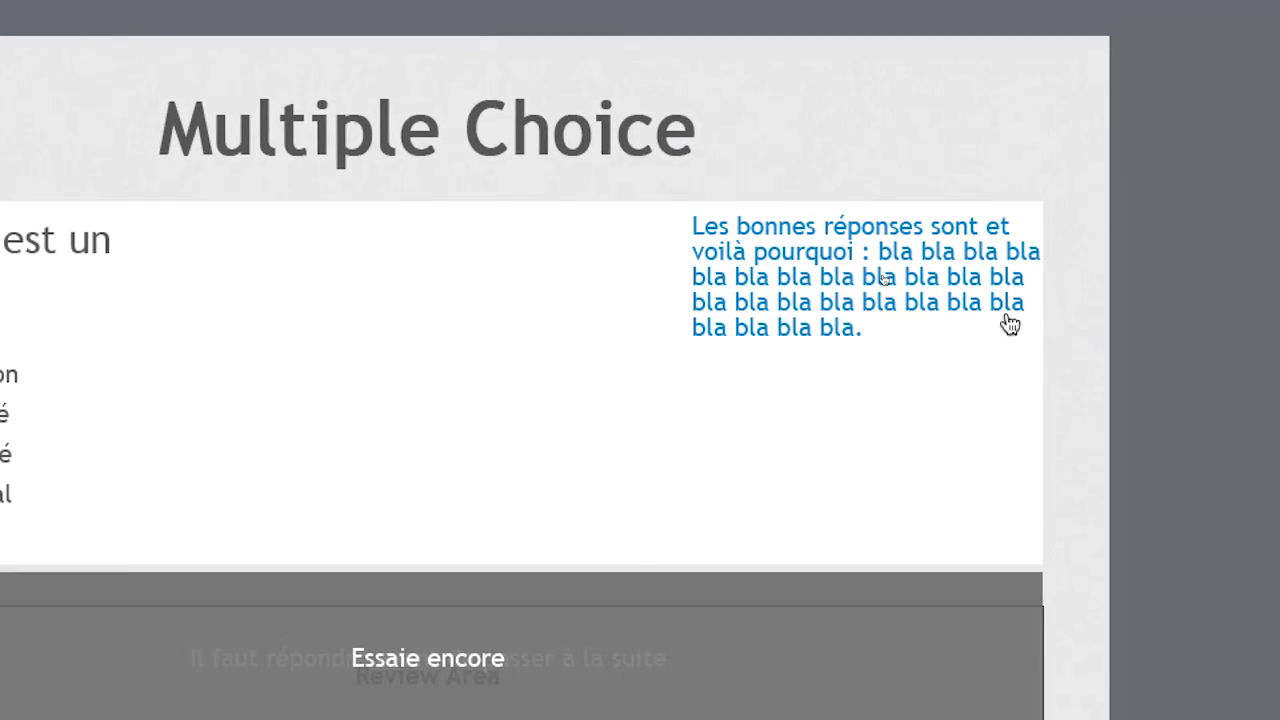
pyautogui.click(1008, 318)
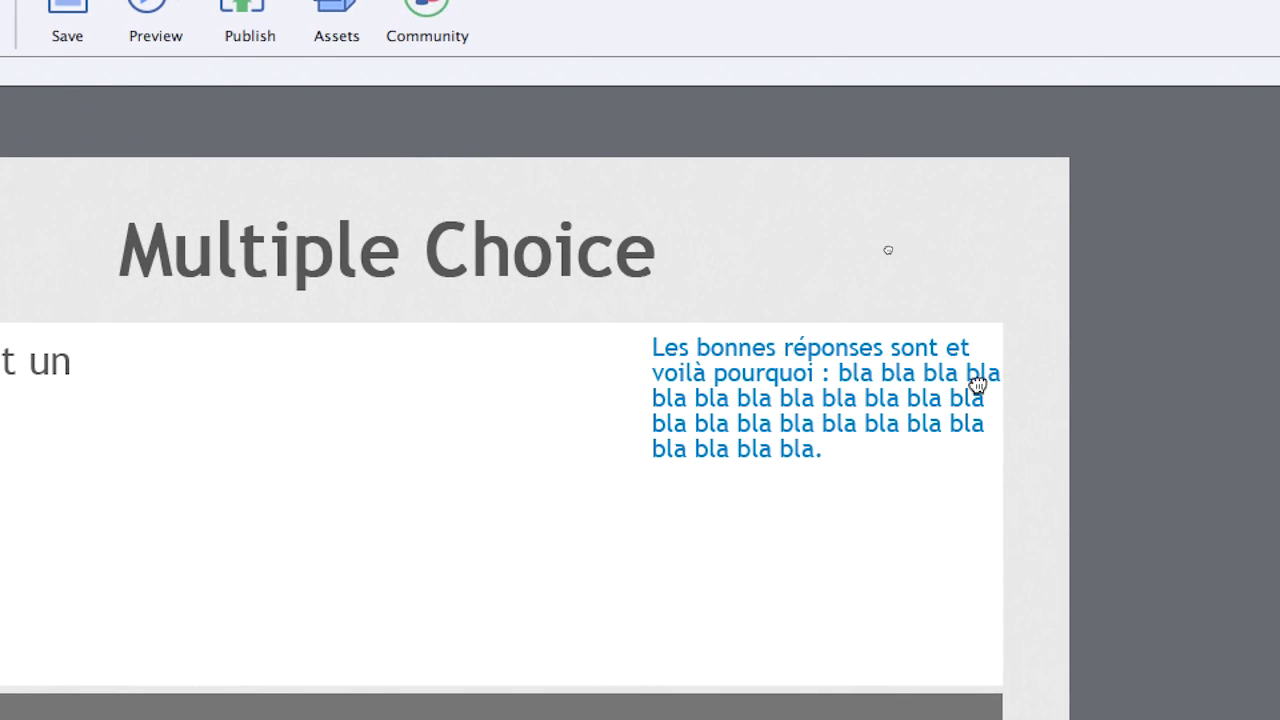
pyautogui.click(978, 388)
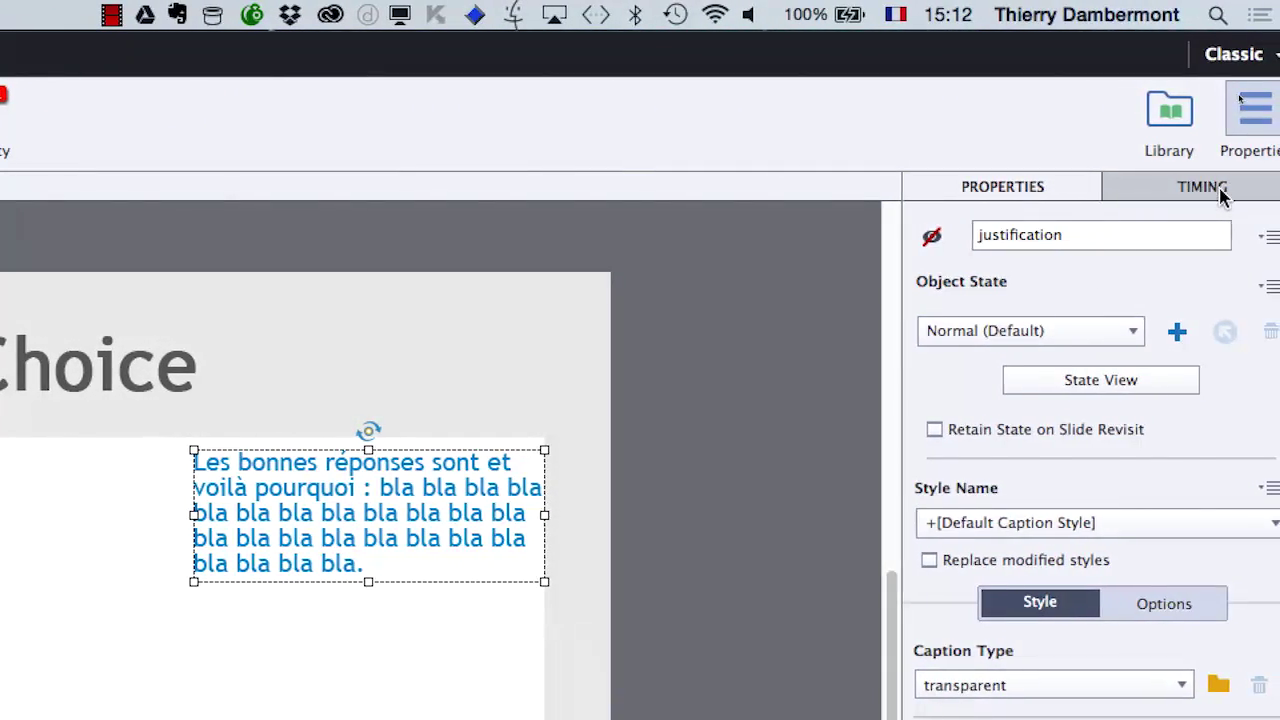
pyautogui.click(1223, 194)
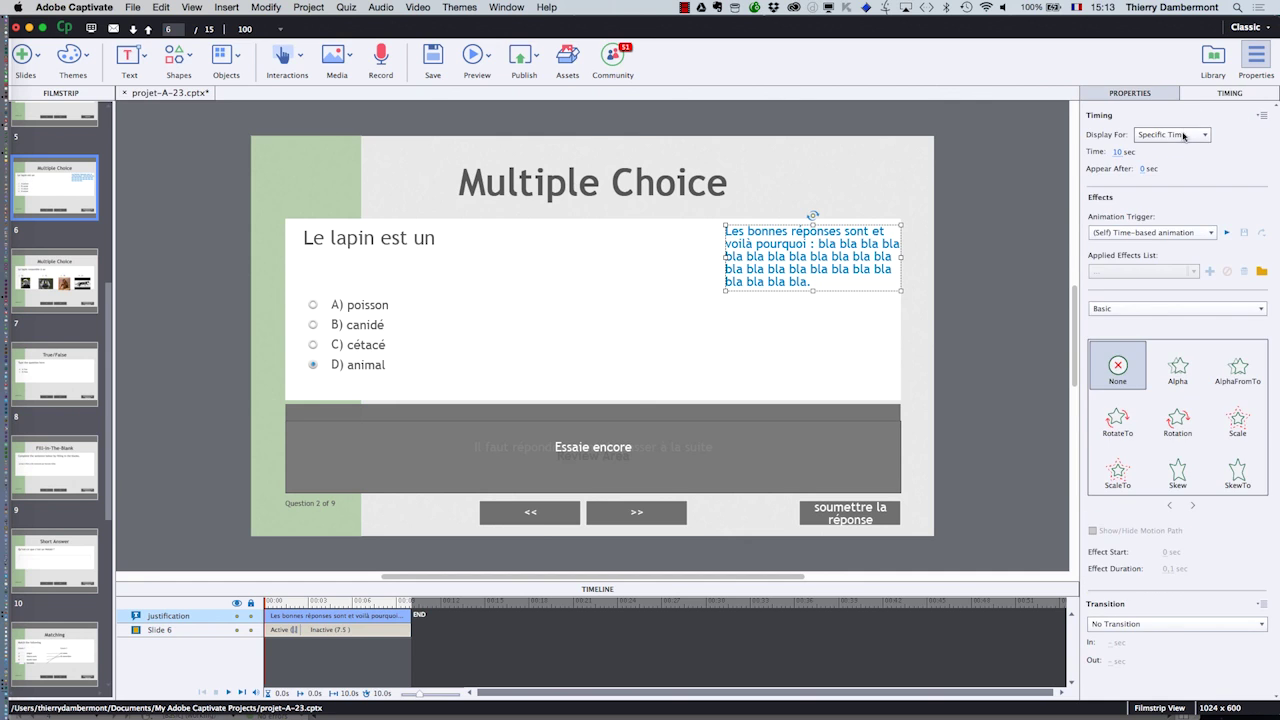
pyautogui.click(1191, 198)
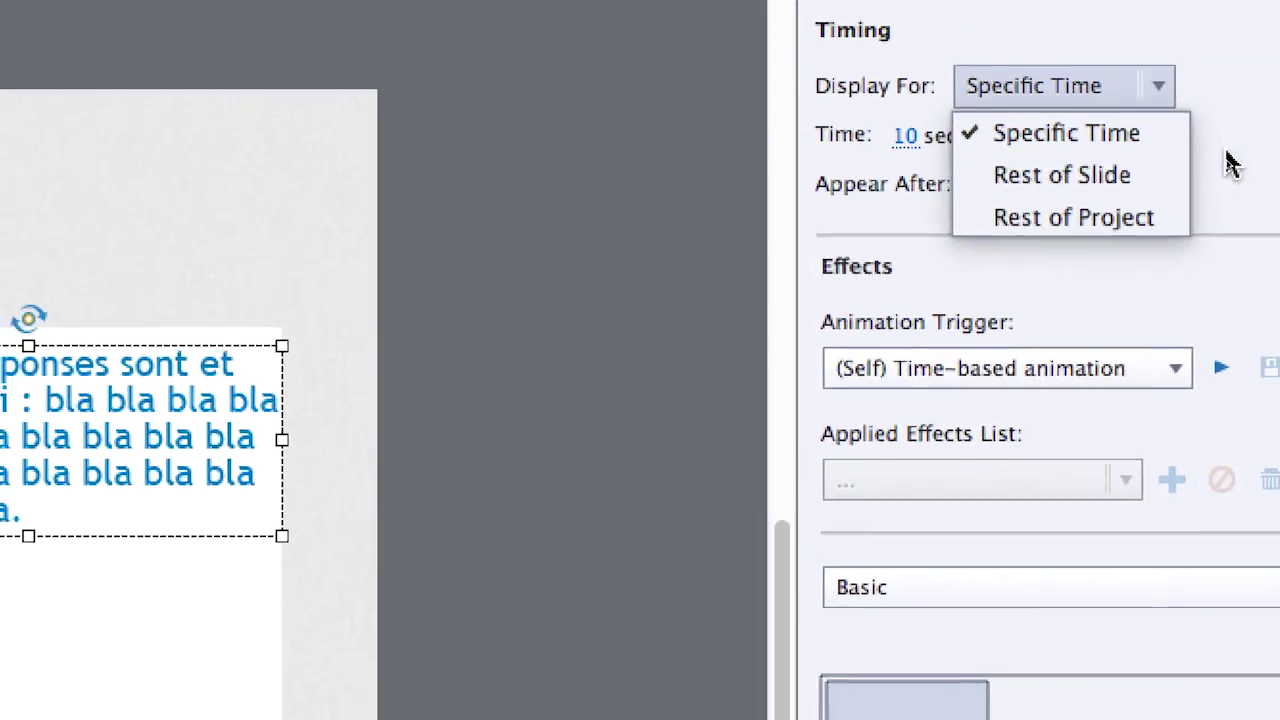
pyautogui.click(1235, 185)
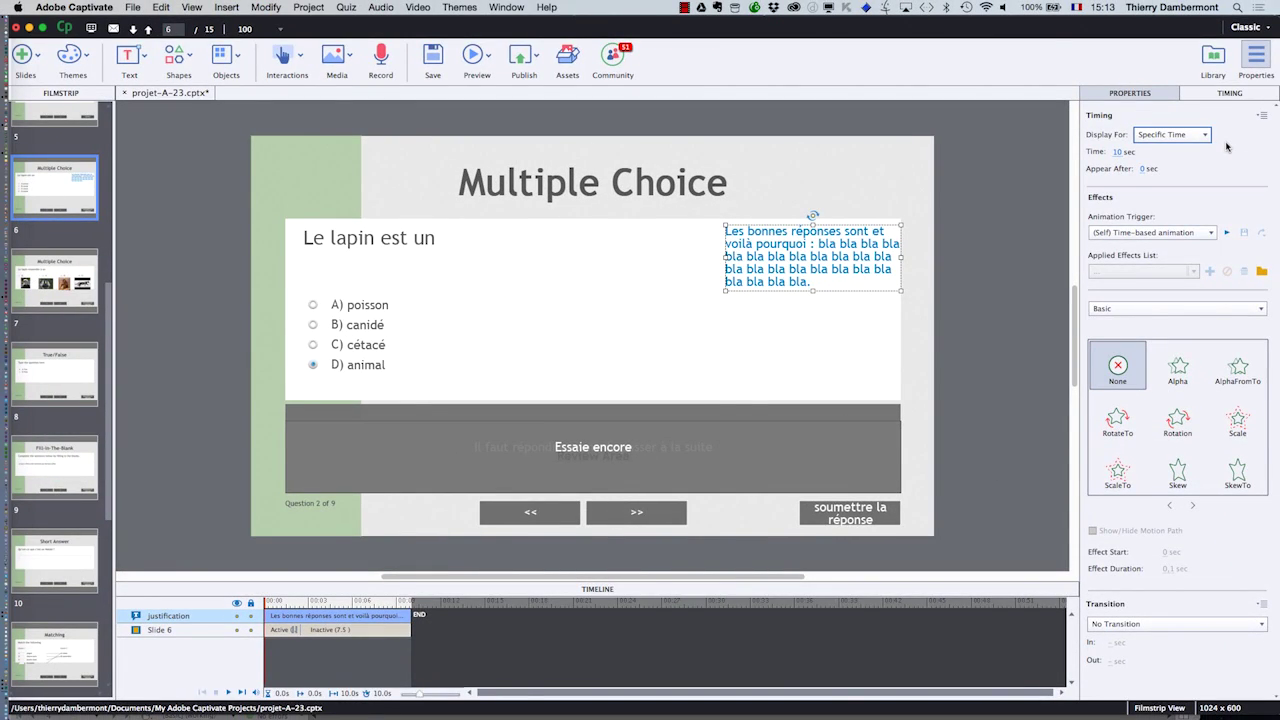
pyautogui.click(1006, 322)
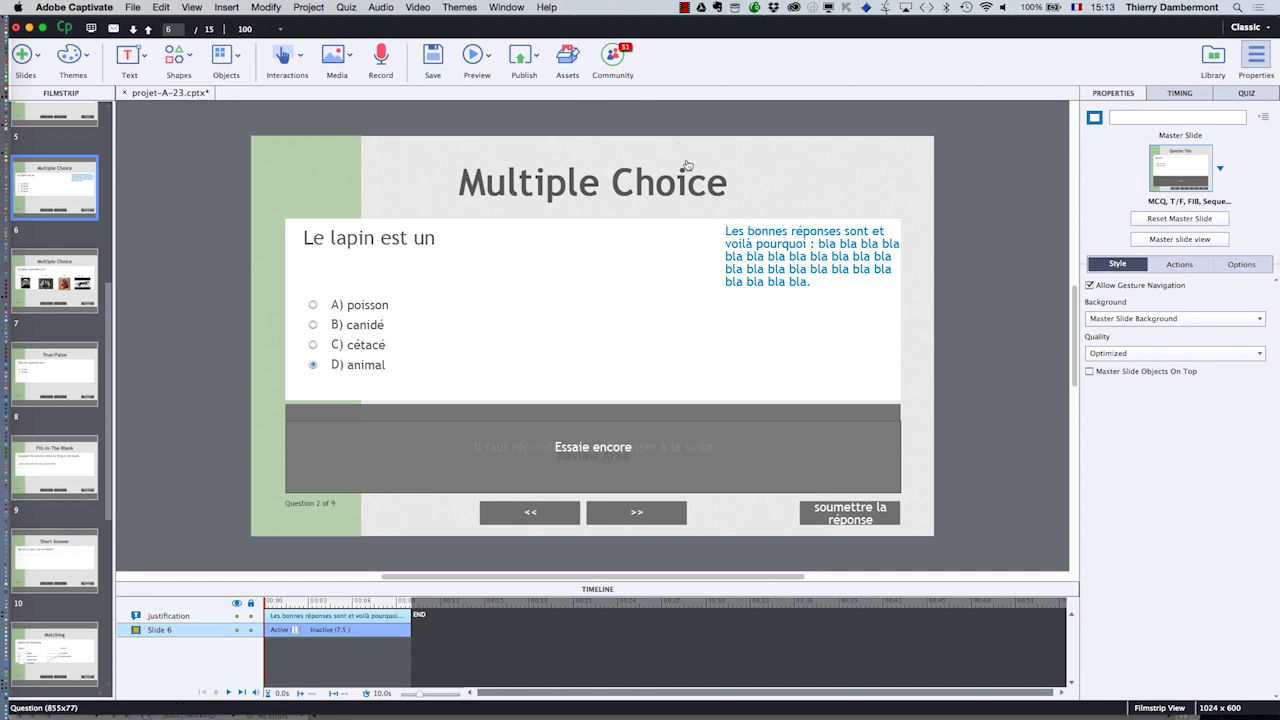
# Step: Preview the project from the current multiple-choice slide, and close the preview
pyautogui.click(487, 55)
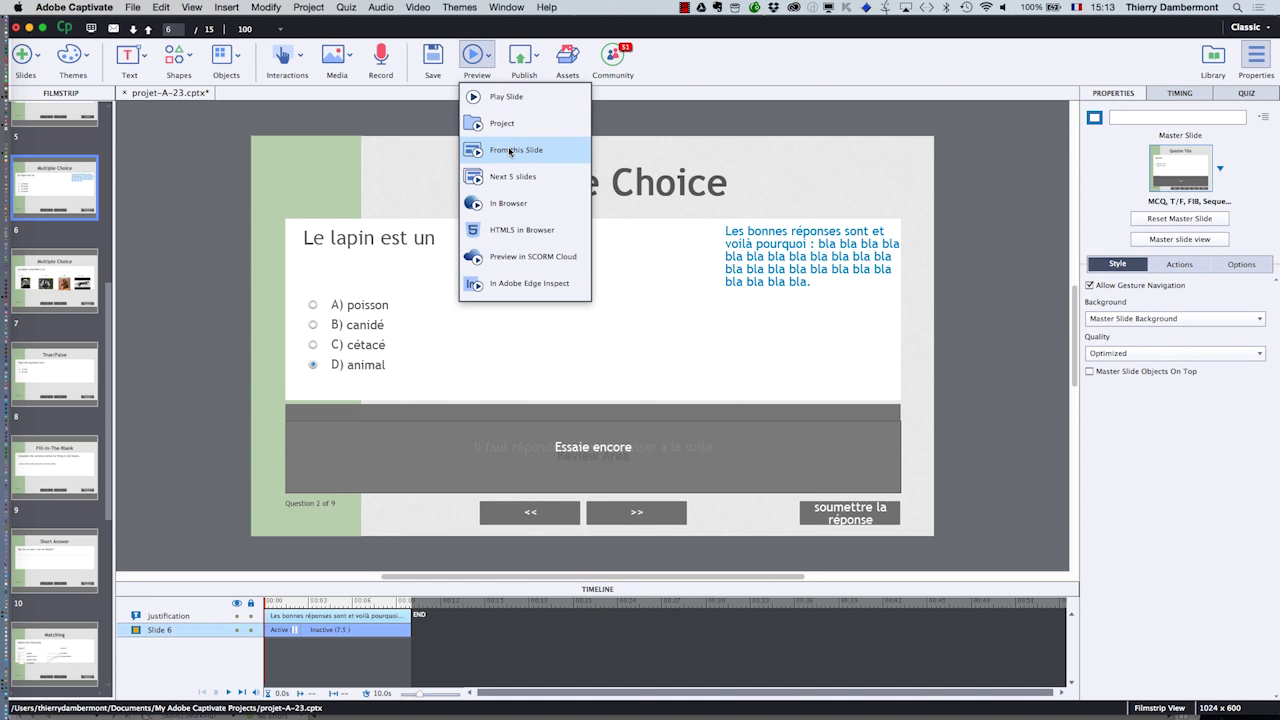
pyautogui.click(527, 151)
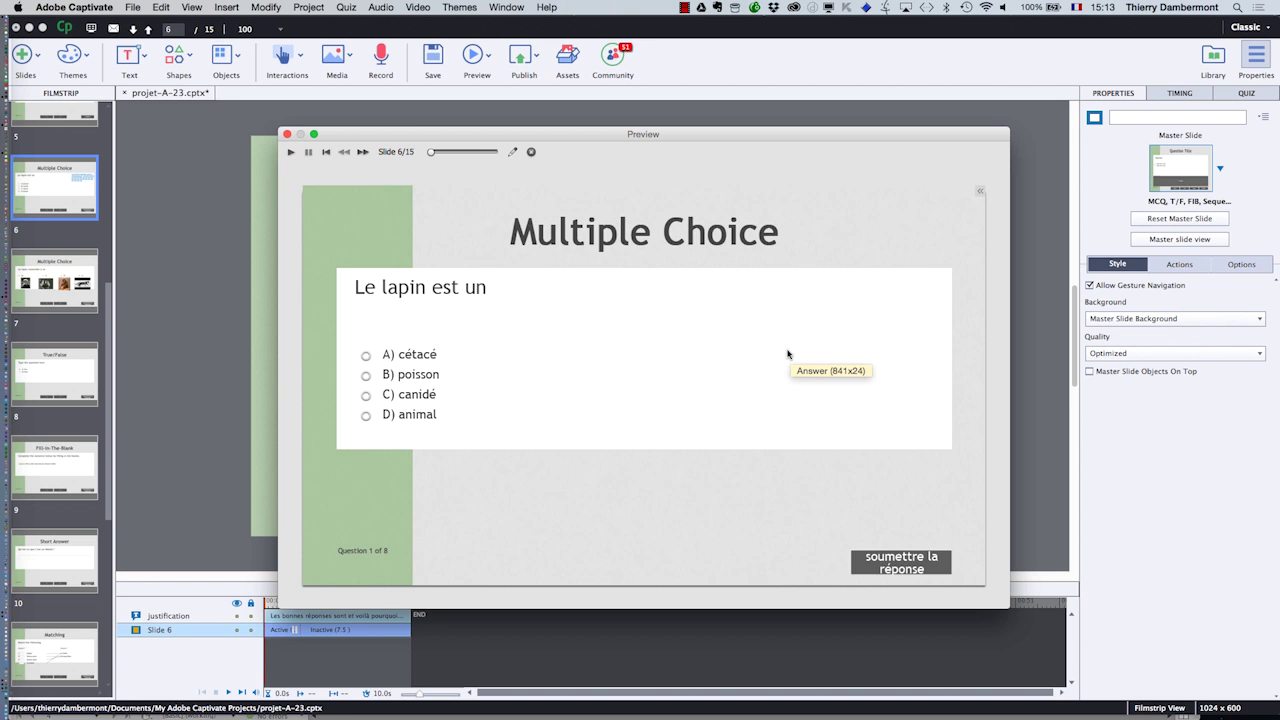
pyautogui.click(287, 134)
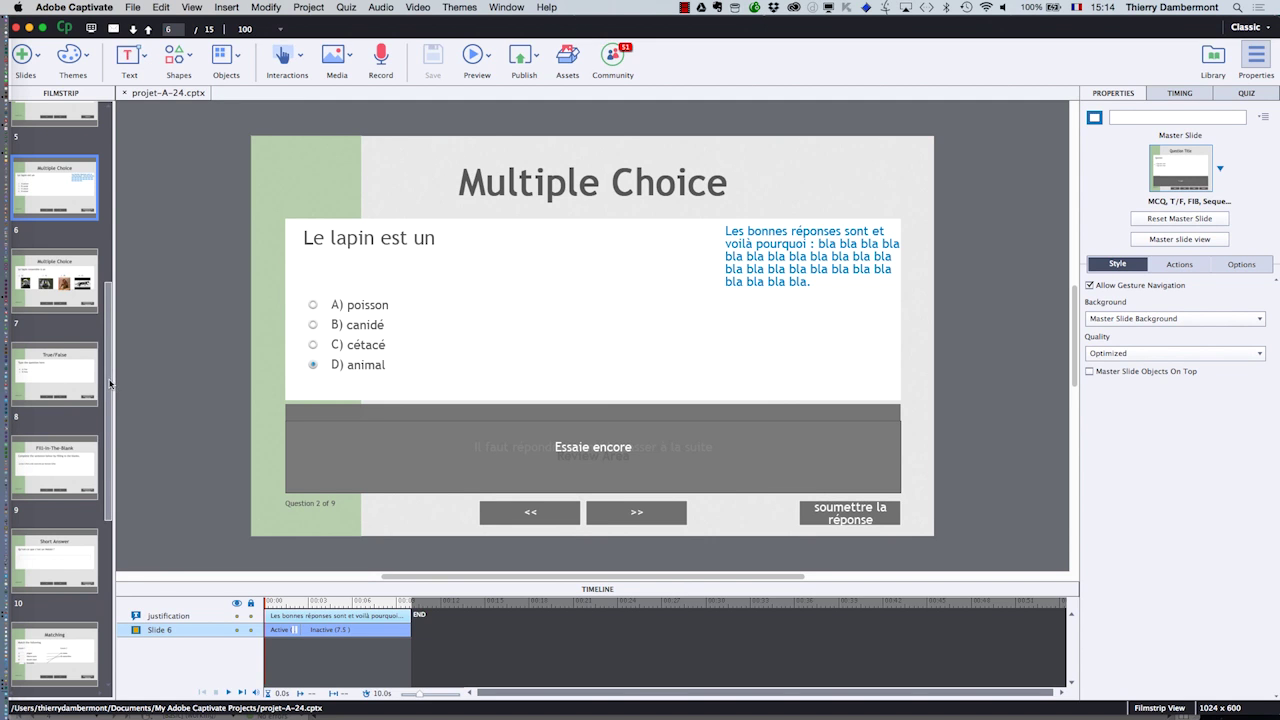
# Step: Add a blank slide after the Quiz Results slide at the end of the project
pyautogui.scroll(-8, 102, 378)
pyautogui.click(62, 658)
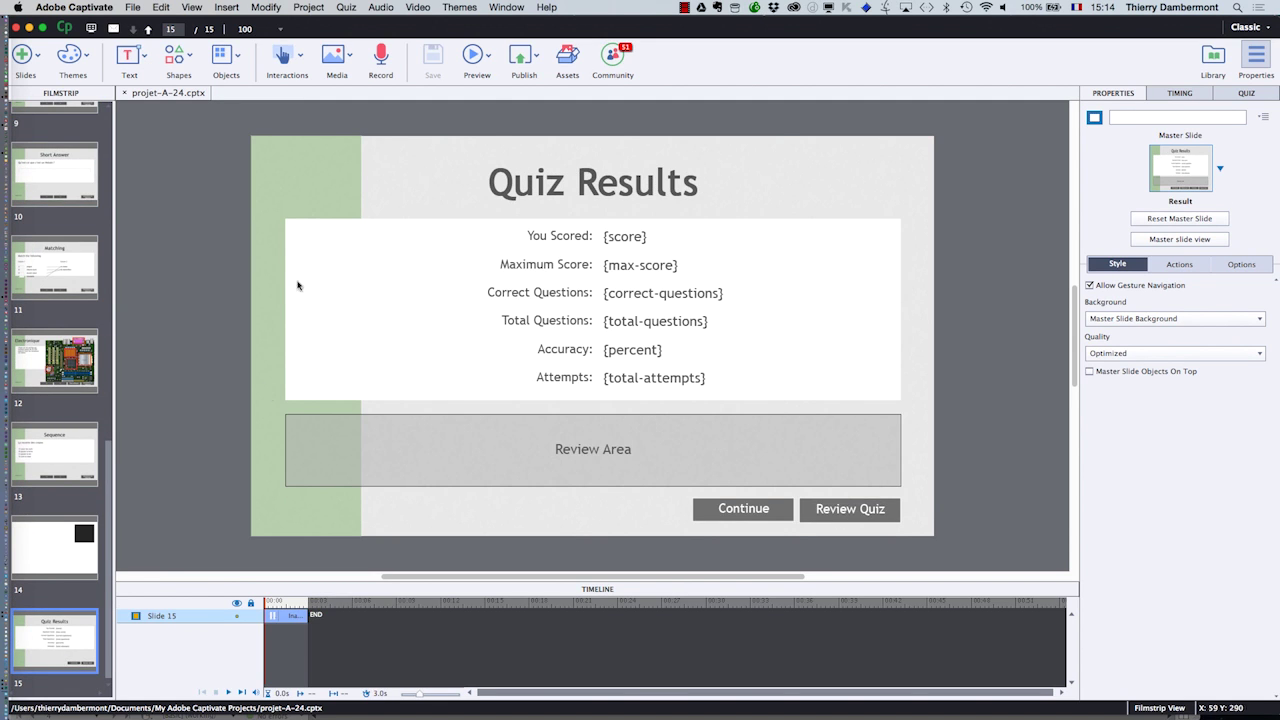
pyautogui.click(30, 57)
pyautogui.click(60, 124)
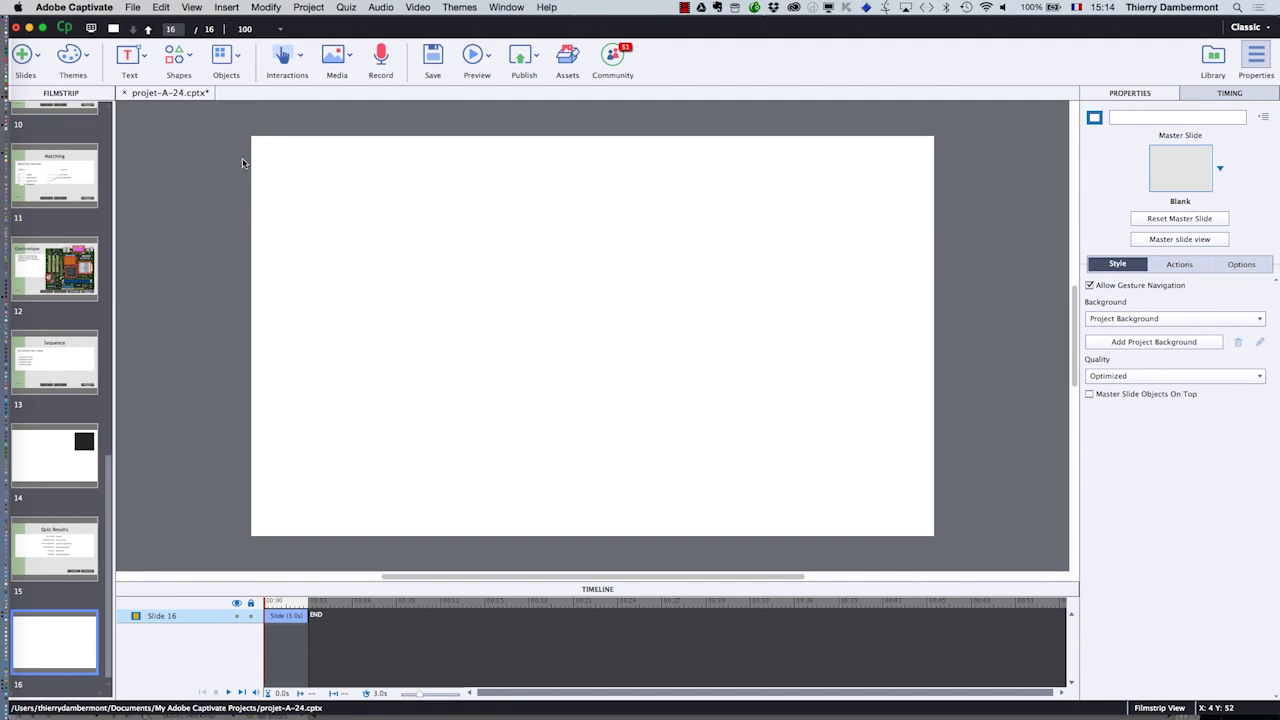
# Step: Add a text caption about 479 x 228 pixels reading "Voilà de quoi réviser ... bla bla bla" to the blank slide
pyautogui.click(141, 55)
pyautogui.click(157, 108)
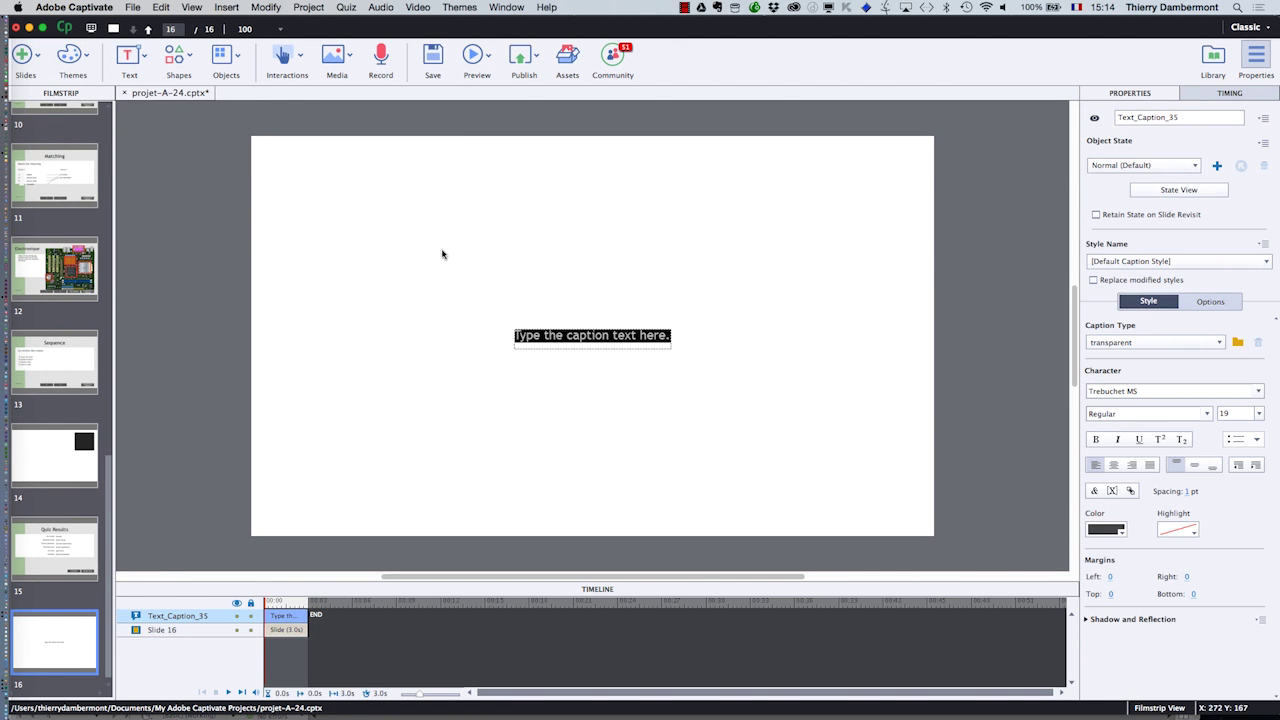
pyautogui.click(510, 344)
pyautogui.click(547, 339)
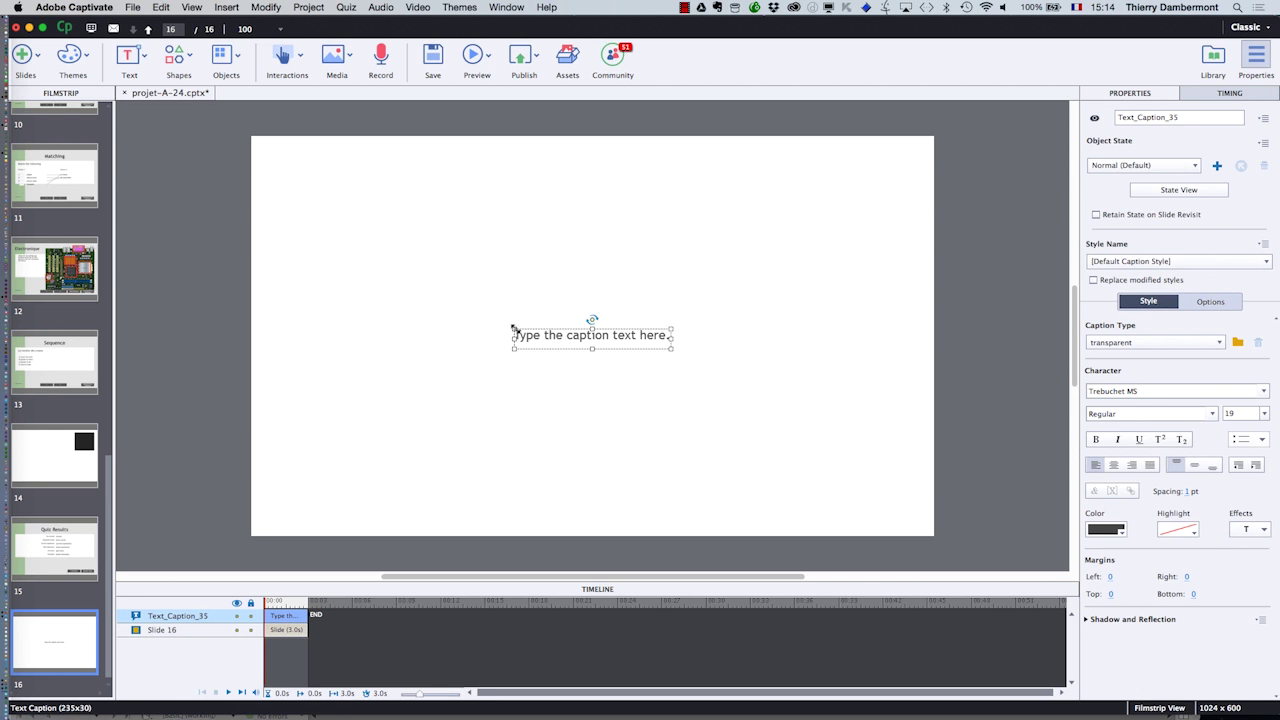
pyautogui.moveTo(515, 330); pyautogui.dragTo(351, 197)
pyautogui.doubleClick(526, 214)
pyautogui.write('Voilà de quoi réviser ...')
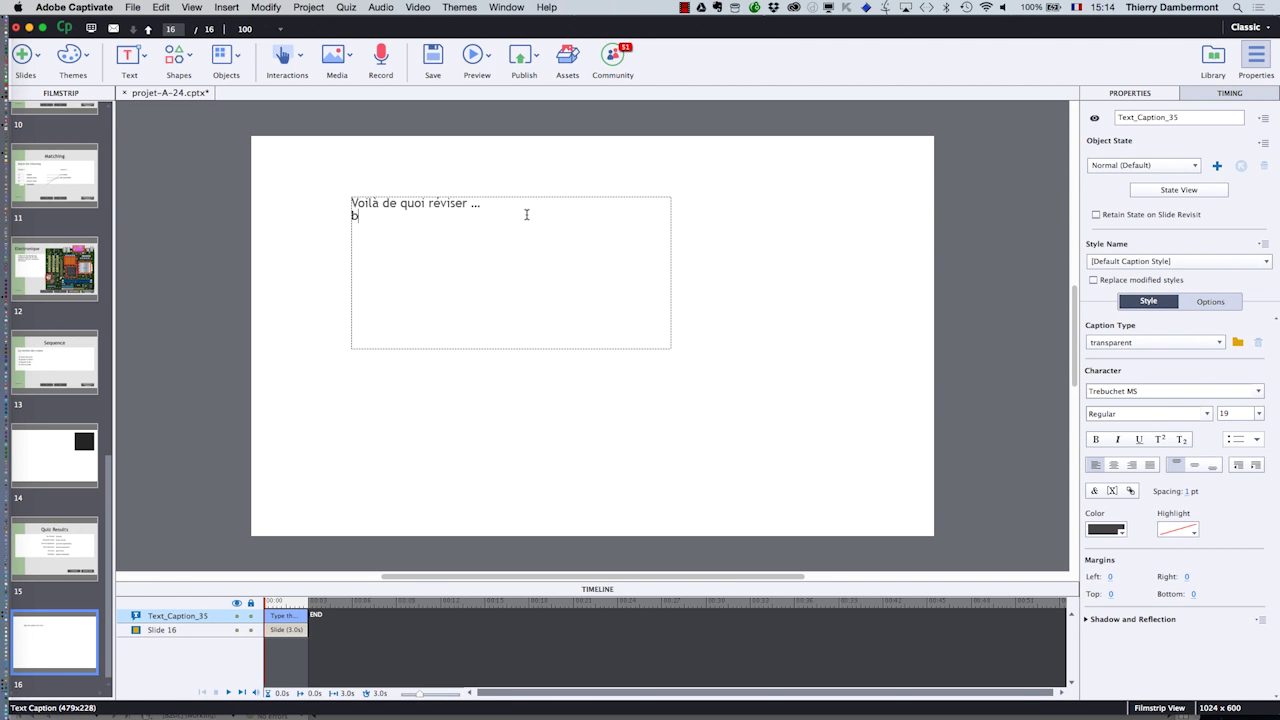
pyautogui.click(209, 200)
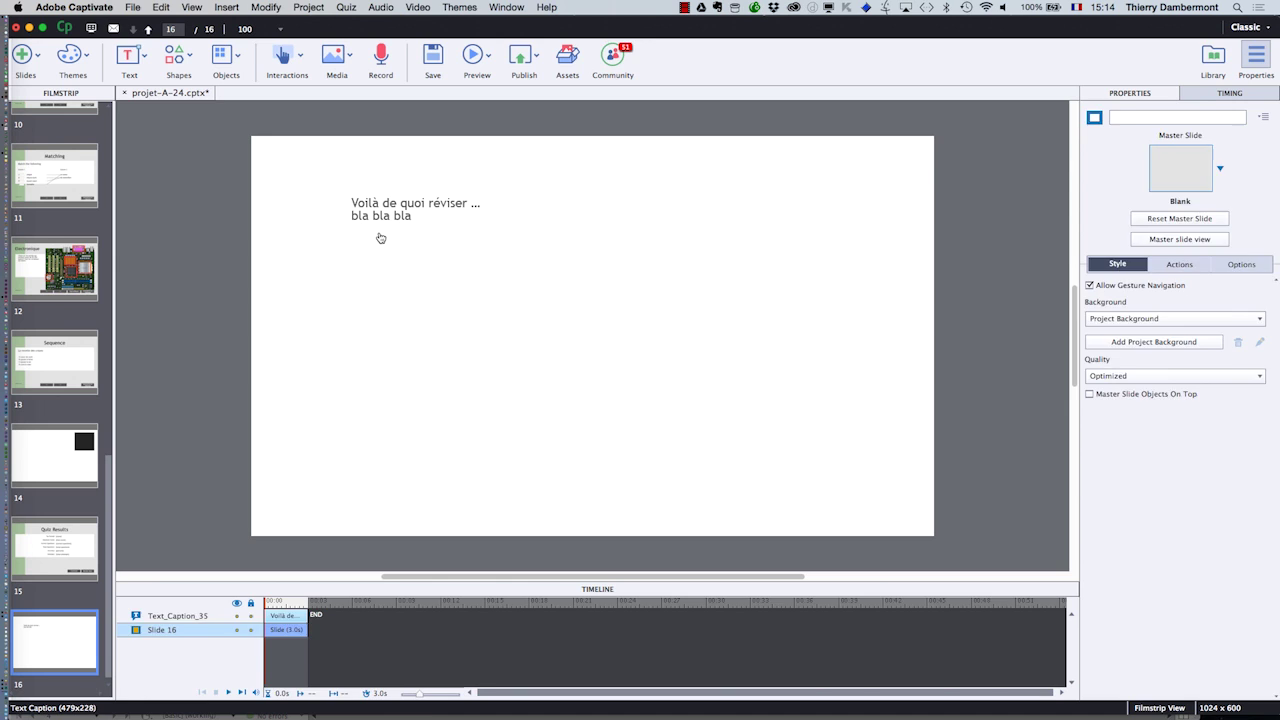
# Step: Set the revision caption's font size to 28
pyautogui.click(380, 237)
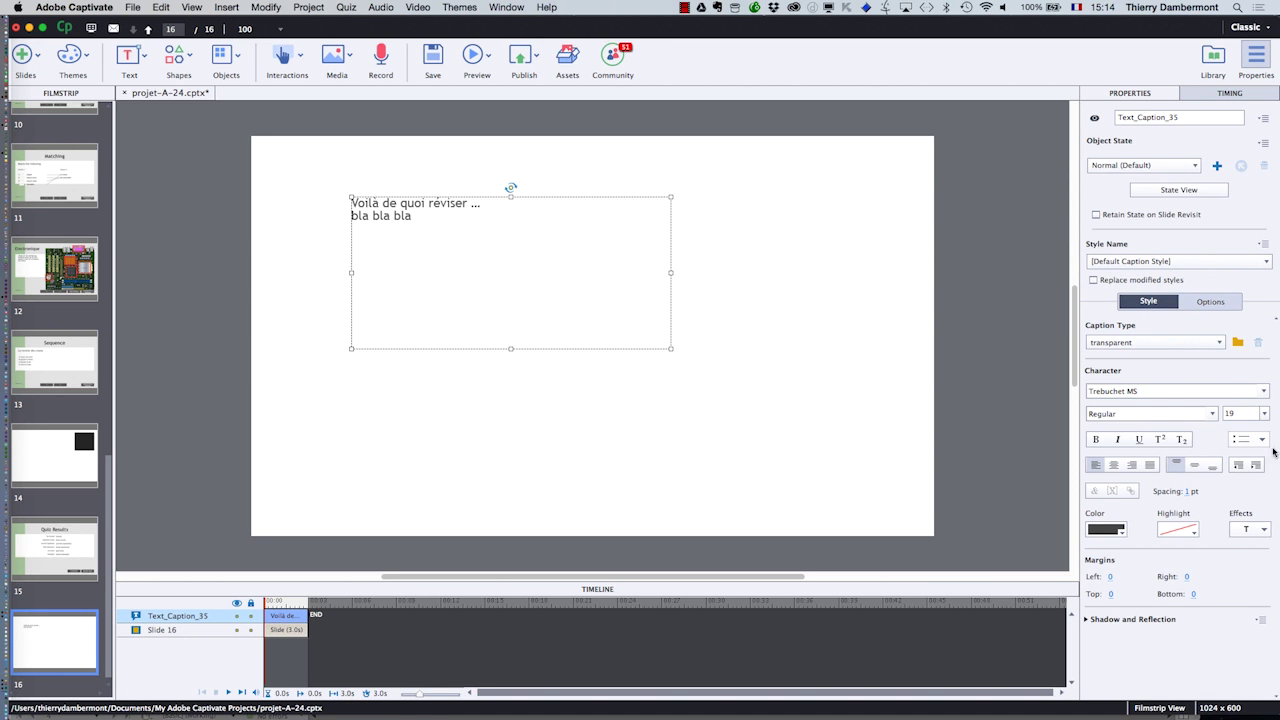
pyautogui.click(1264, 413)
pyautogui.click(1254, 562)
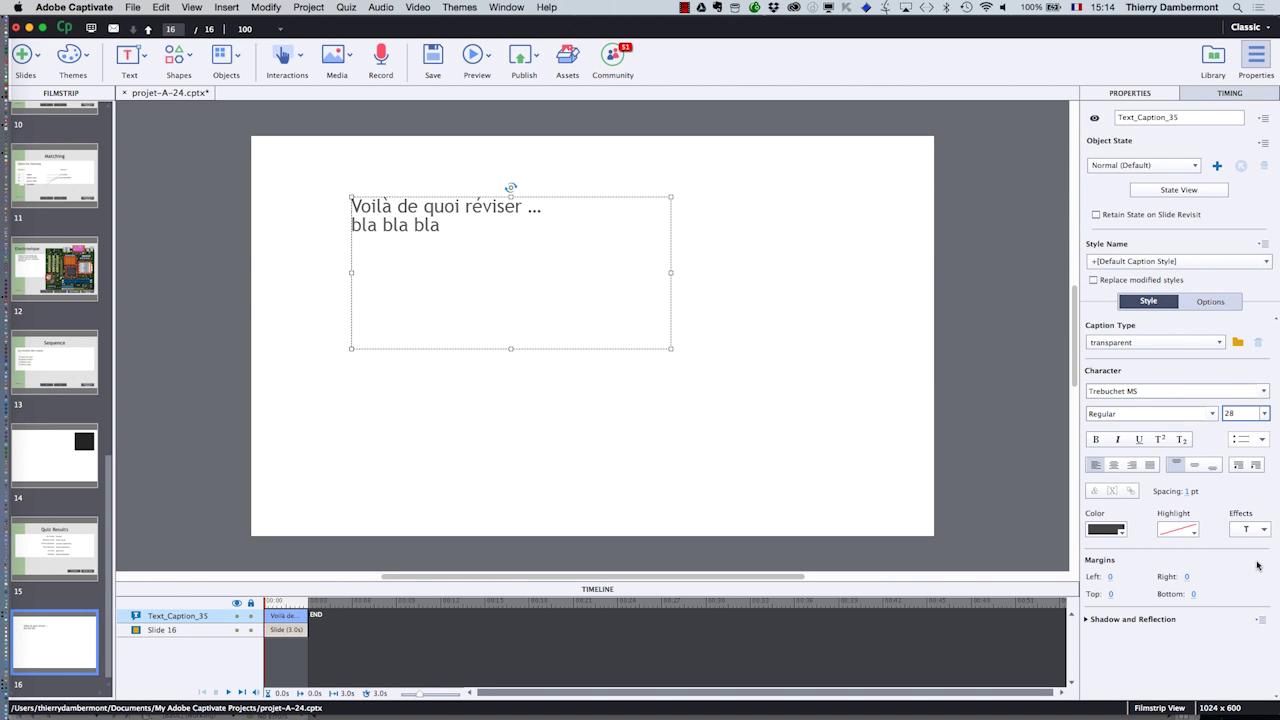
pyautogui.click(675, 409)
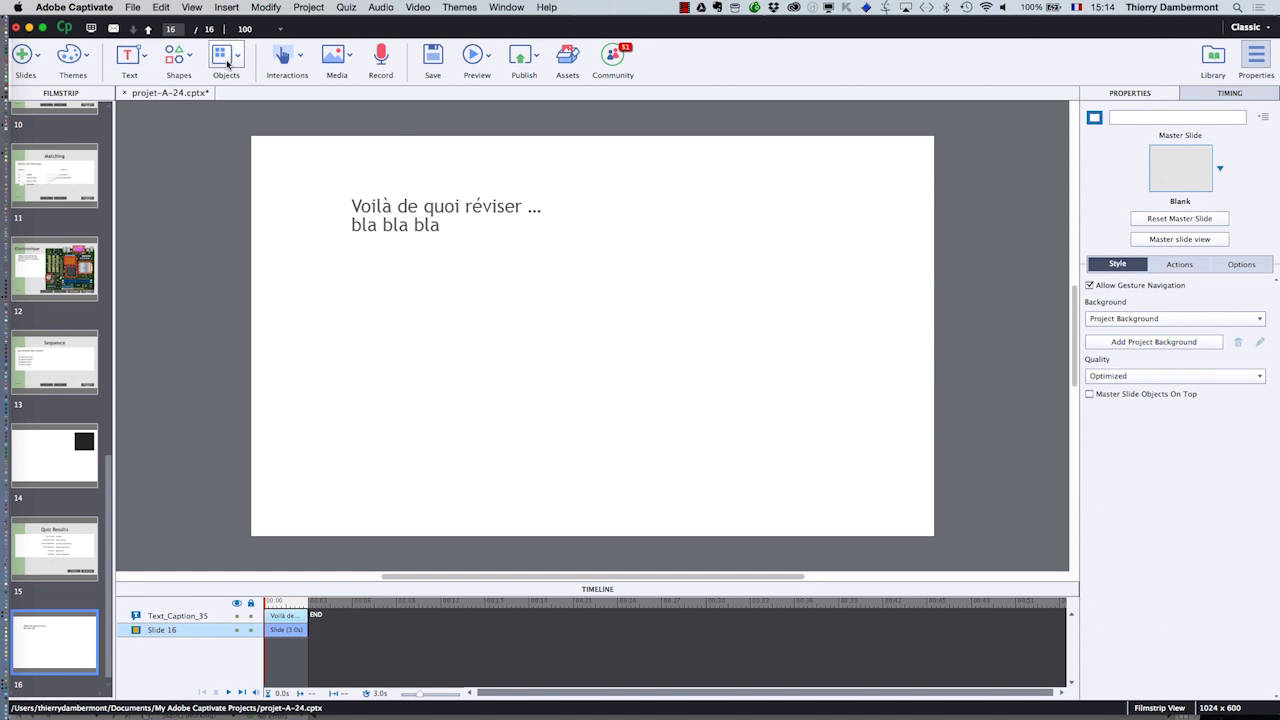
# Step: Add a button about 239 x 53 pixels to the slide and caption it "revenir au quiz"
pyautogui.click(286, 60)
pyautogui.click(318, 96)
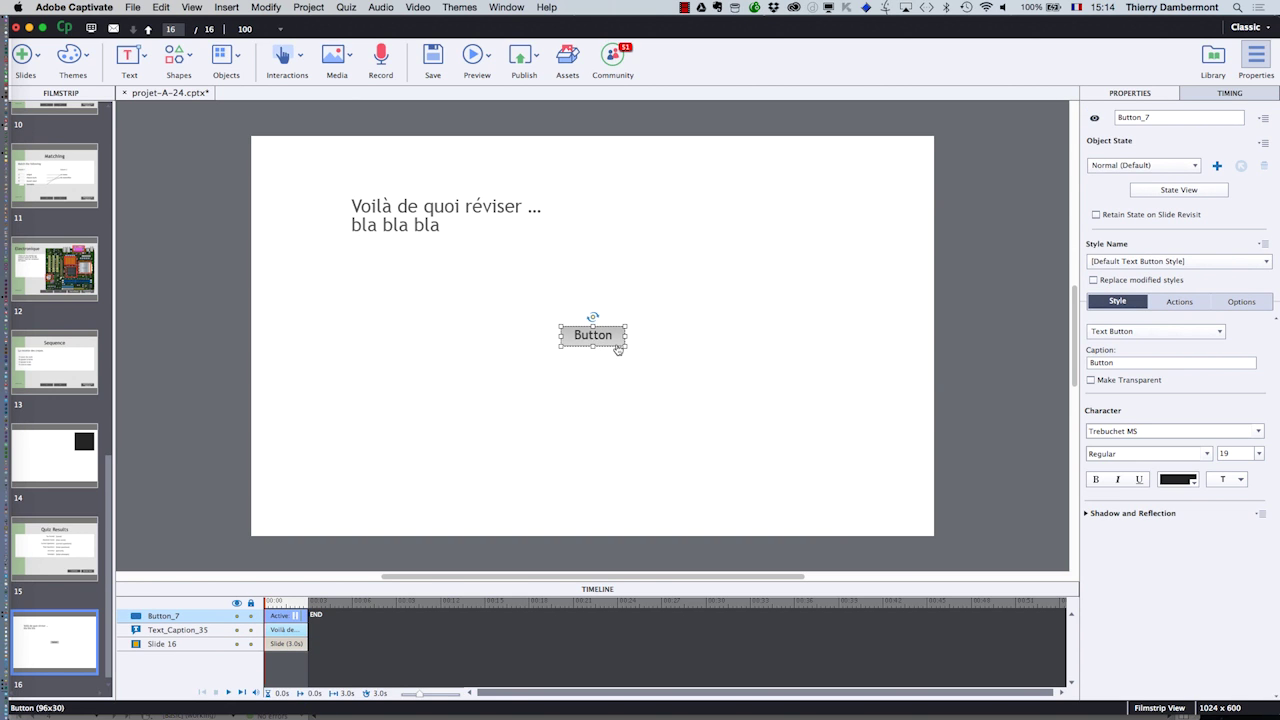
pyautogui.moveTo(624, 347); pyautogui.dragTo(721, 361)
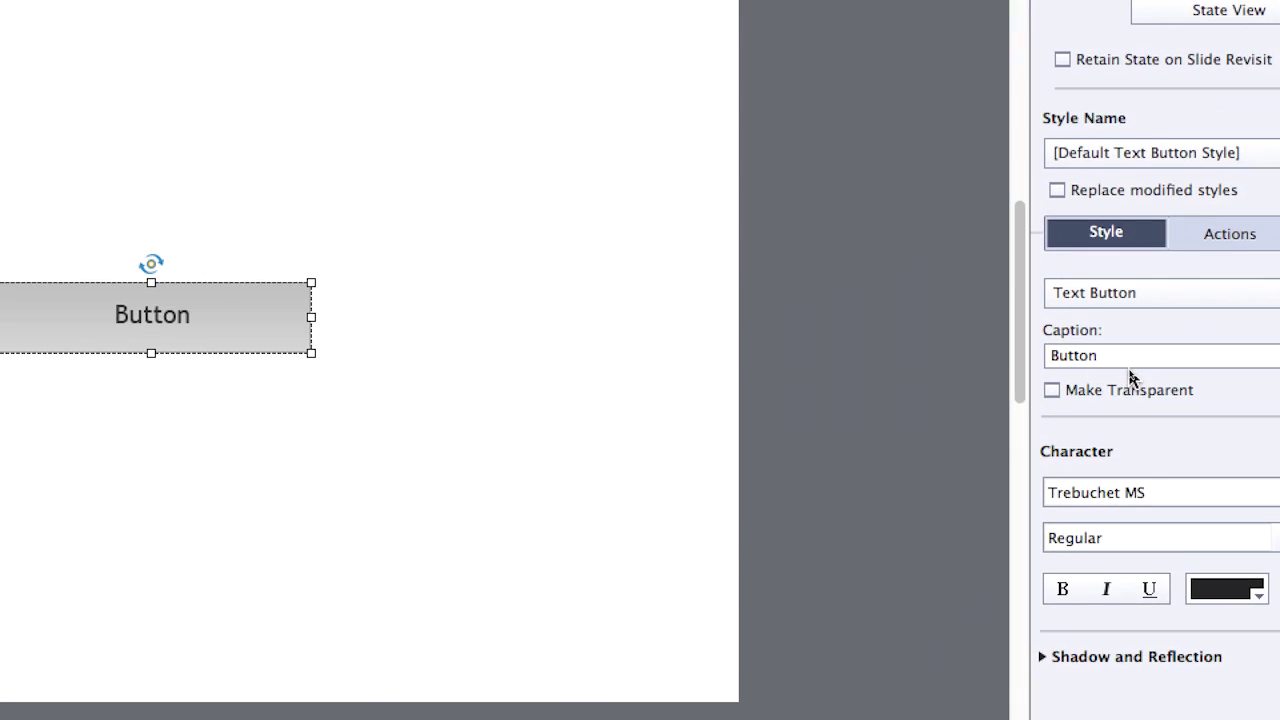
pyautogui.doubleClick(1090, 358)
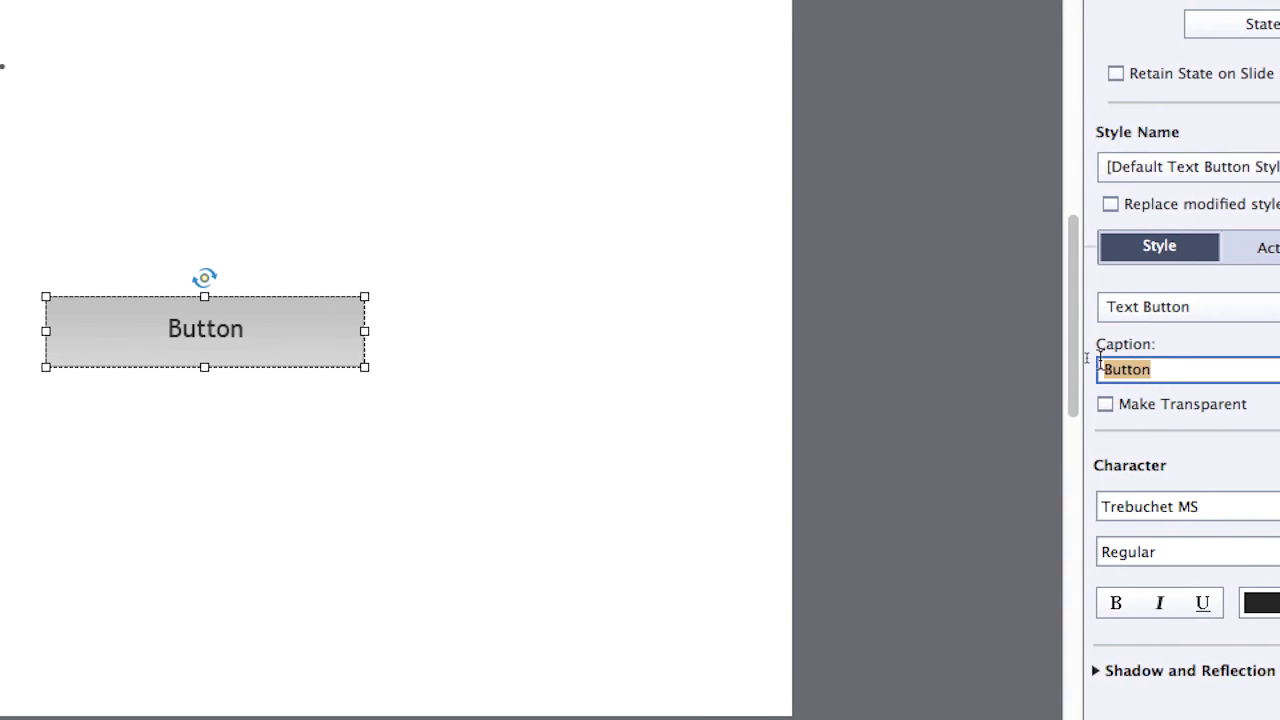
pyautogui.write('revenir au qui')
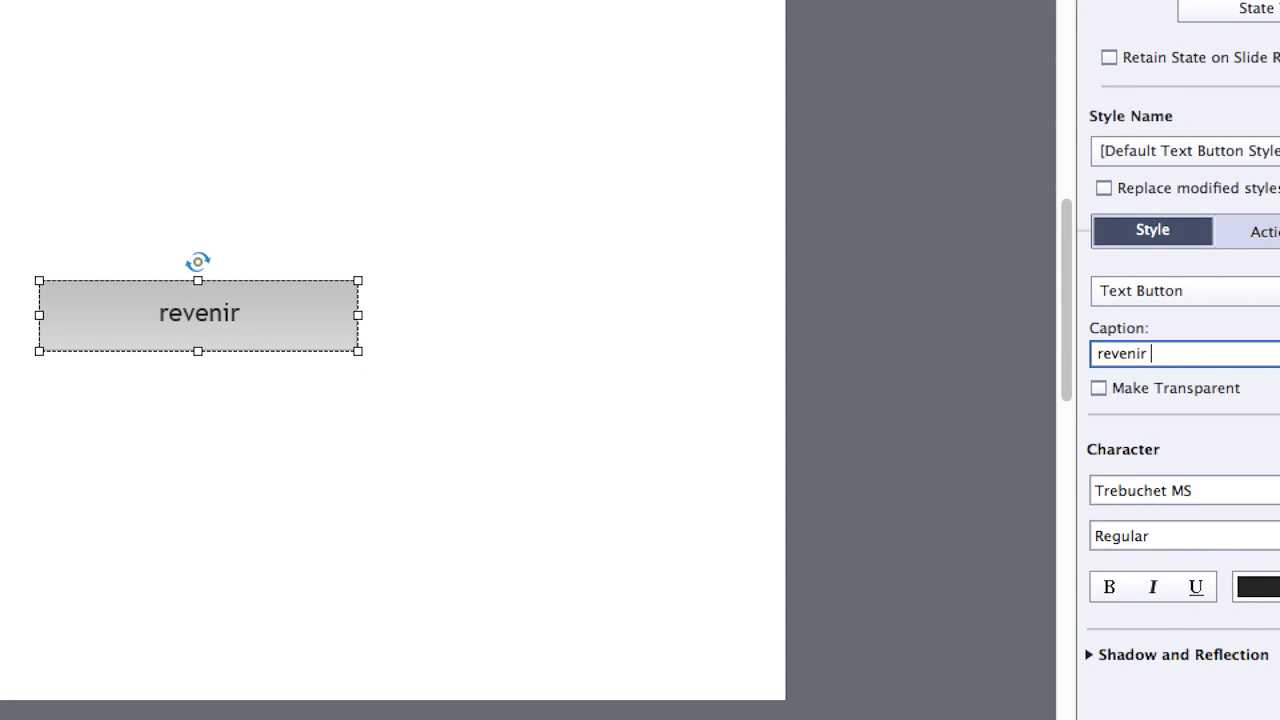
pyautogui.write('z')
pyautogui.press('Return')
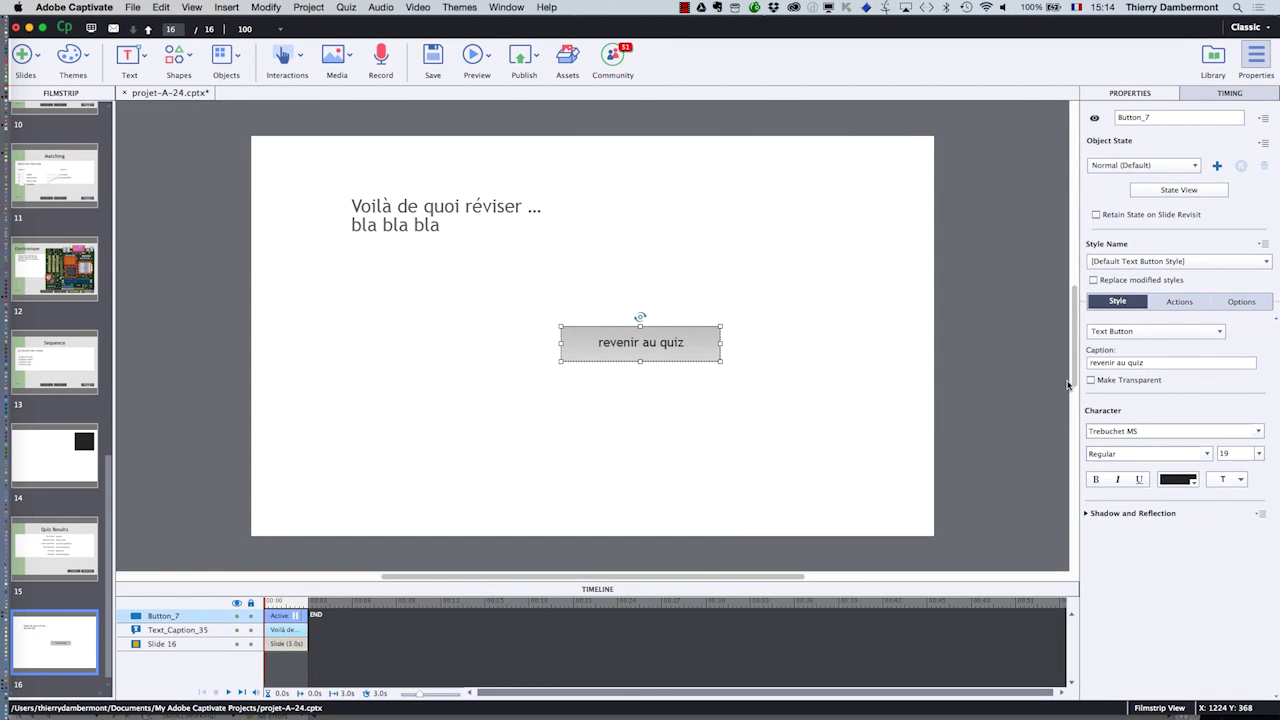
# Step: Move the button to the slide's lower-right corner and set its success action to Return to Quiz
pyautogui.moveTo(136, 338); pyautogui.dragTo(490, 618)
pyautogui.click(892, 481)
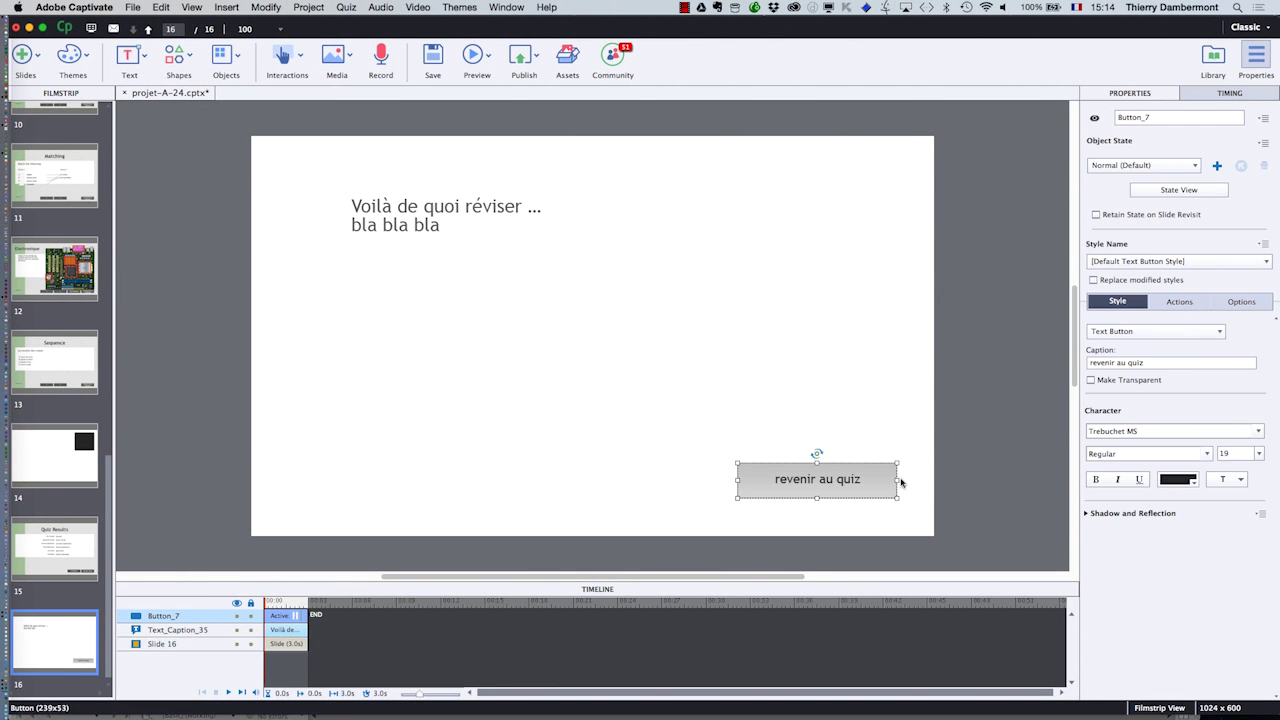
pyautogui.click(1182, 301)
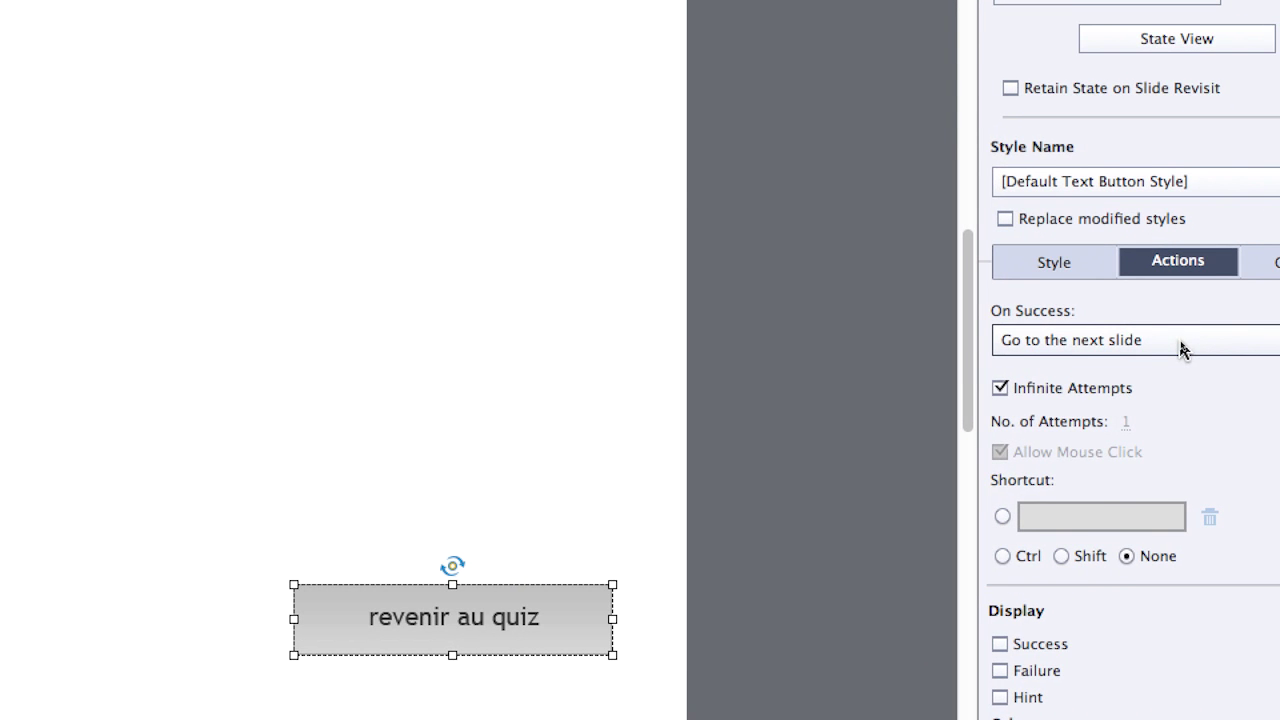
pyautogui.click(1180, 345)
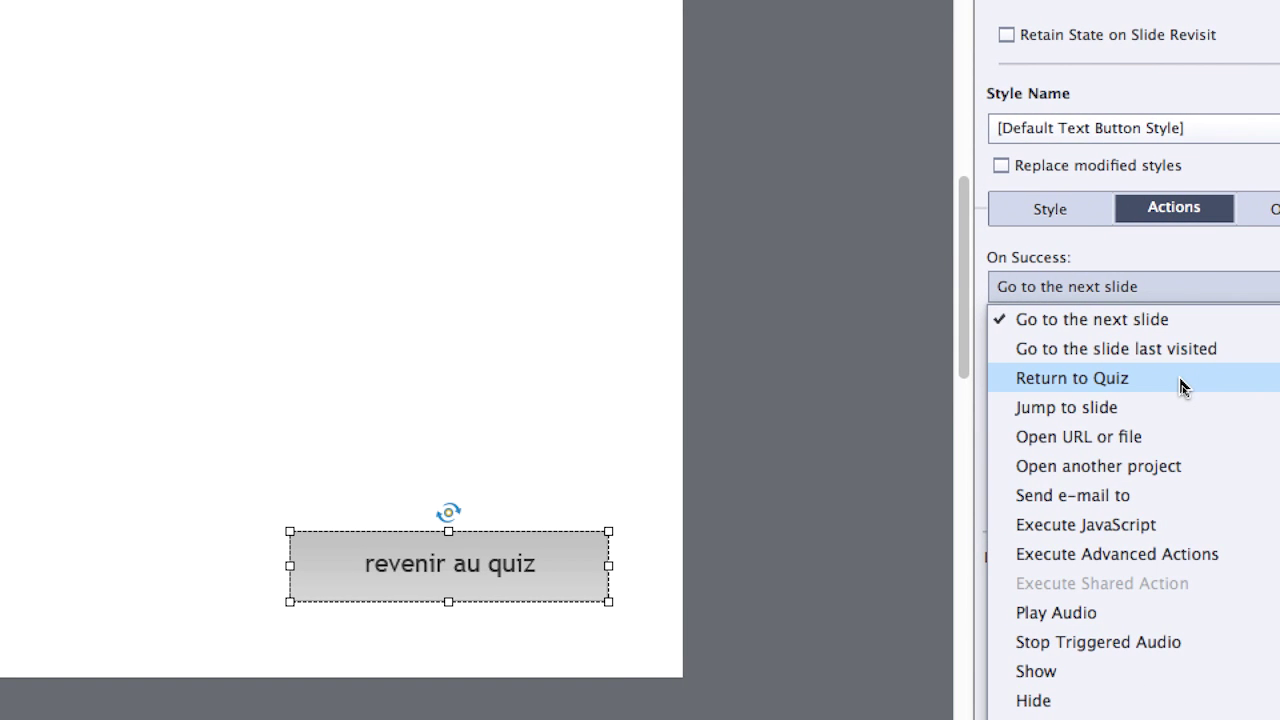
pyautogui.click(1182, 387)
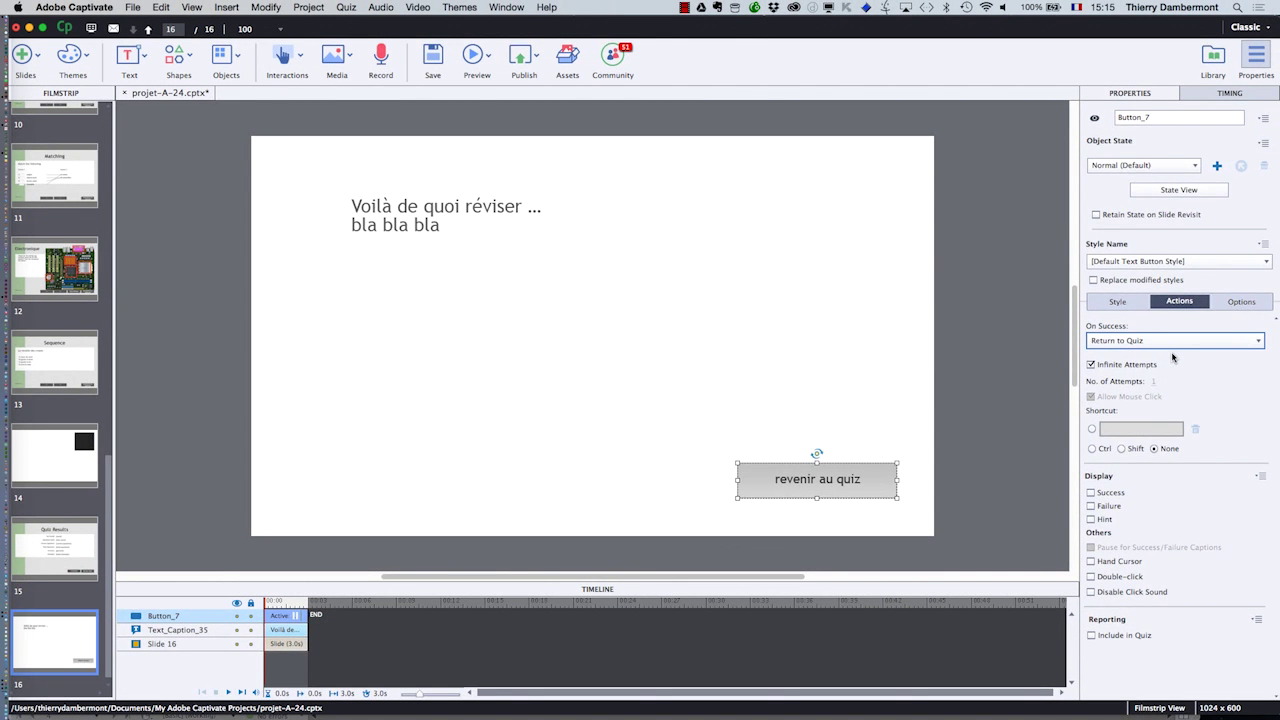
# Step: Set the last-attempt action of the Short Answer question about the Walabi to Jump to slide
pyautogui.scroll(2, 67, 218)
pyautogui.click(67, 218)
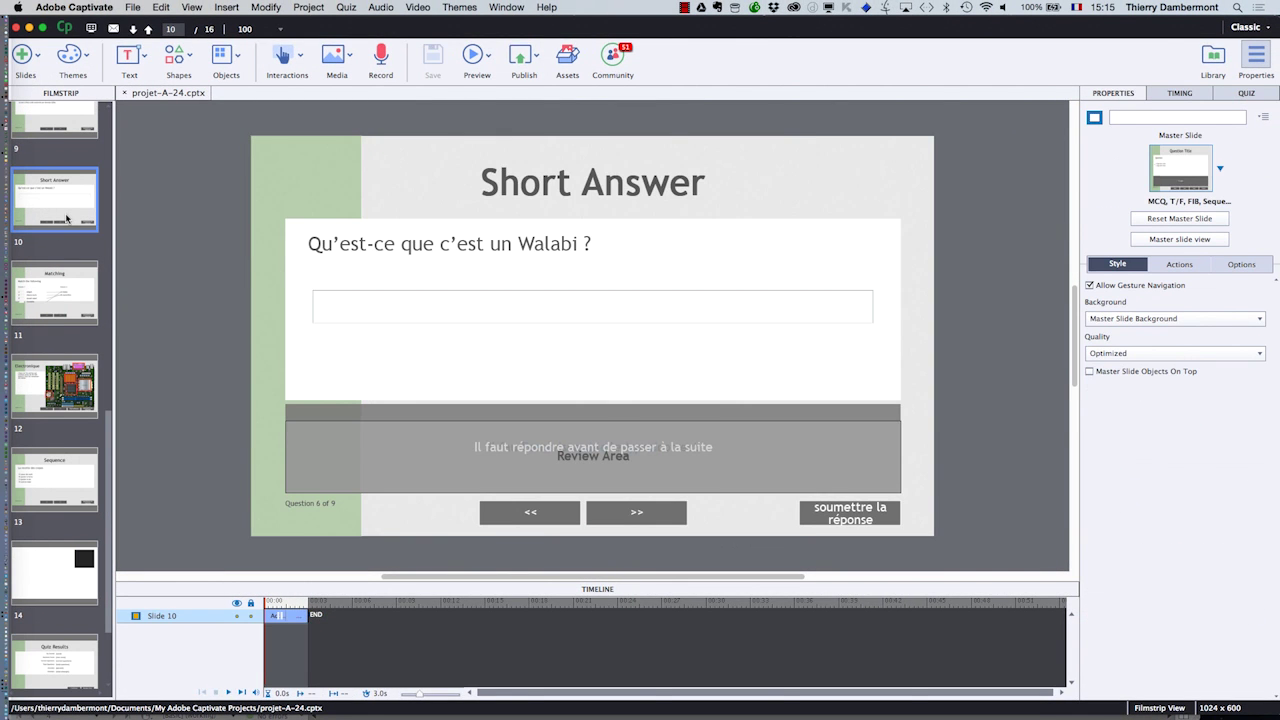
pyautogui.click(69, 508)
pyautogui.click(68, 399)
pyautogui.click(69, 305)
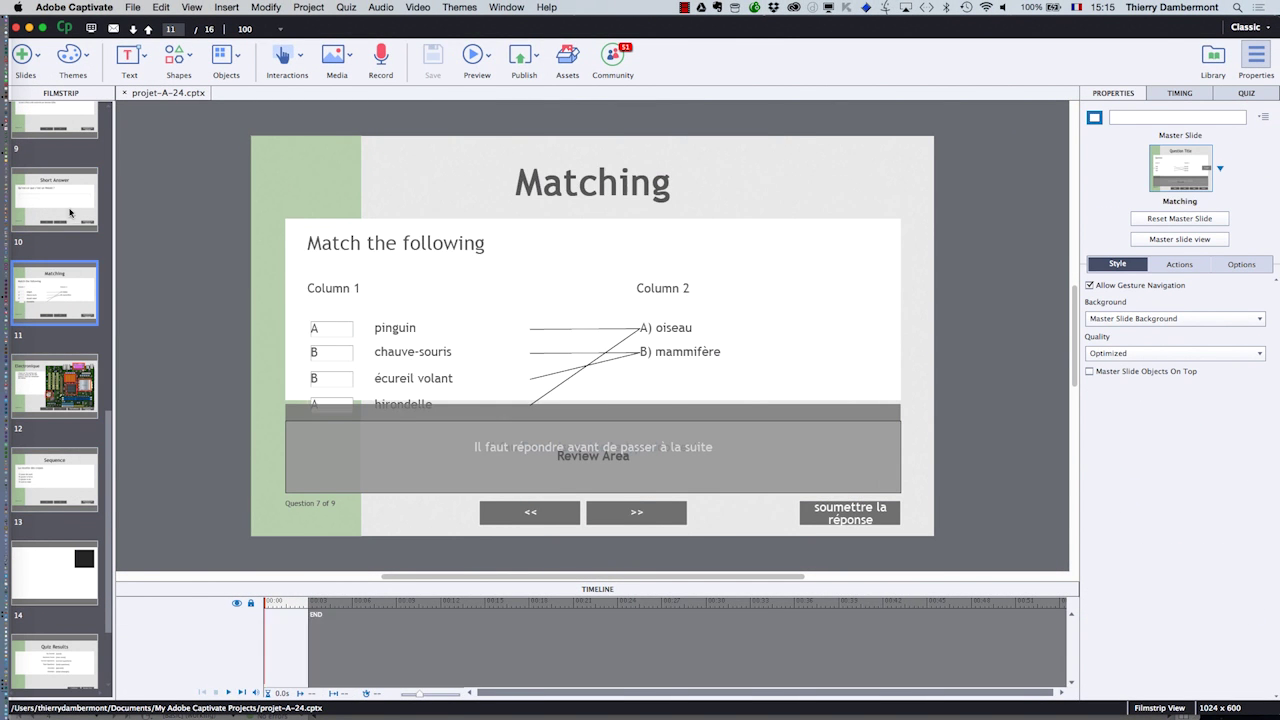
pyautogui.click(71, 212)
pyautogui.scroll(2, 87, 275)
pyautogui.scroll(2, 87, 275)
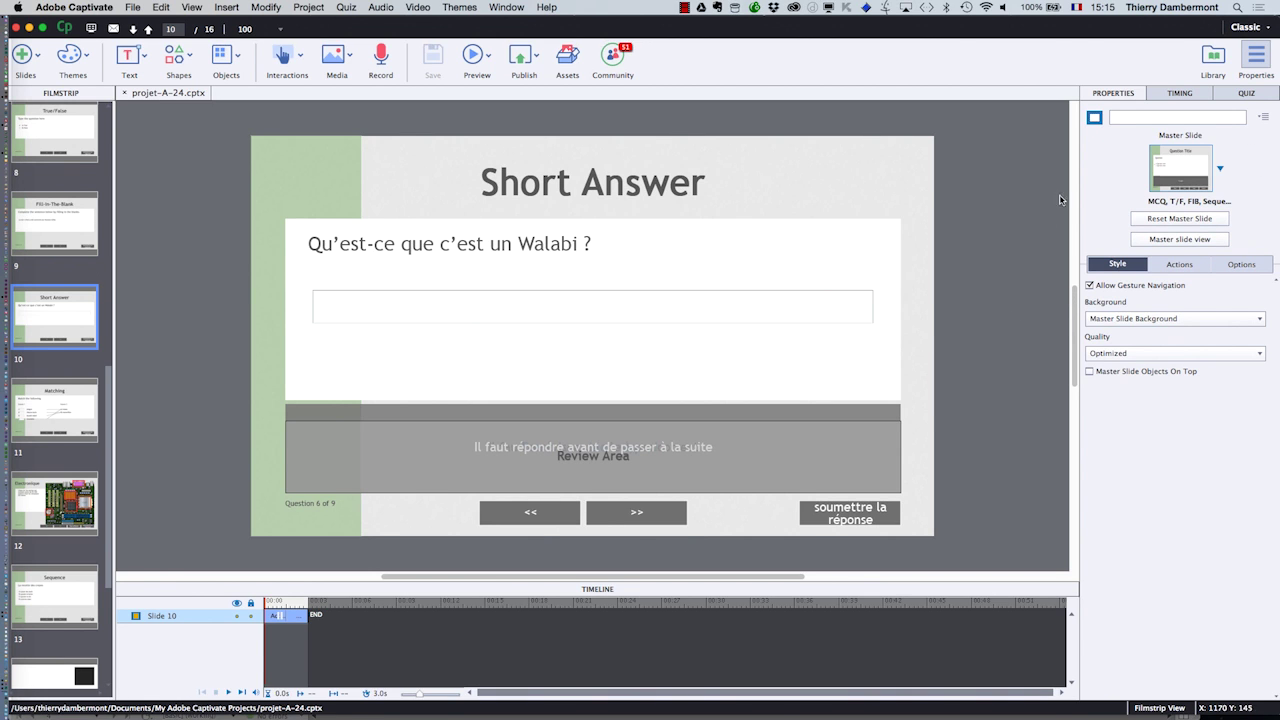
pyautogui.click(1246, 94)
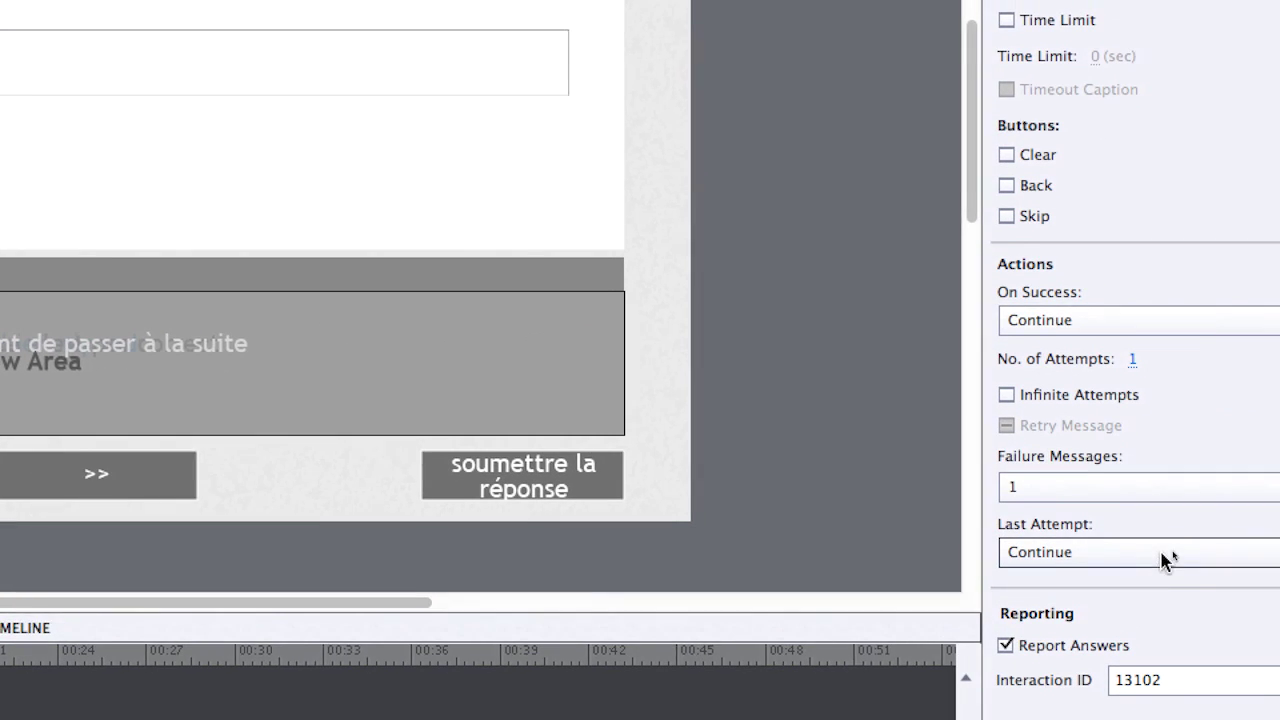
pyautogui.click(1172, 556)
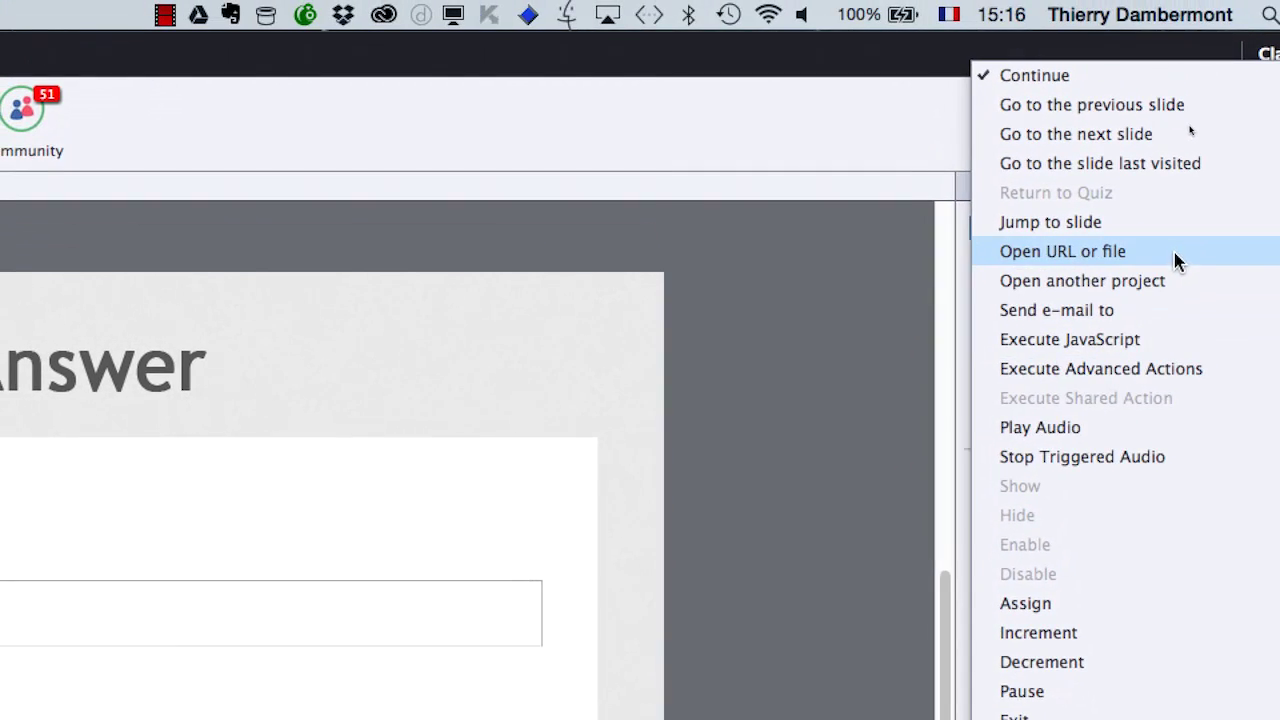
pyautogui.click(1172, 232)
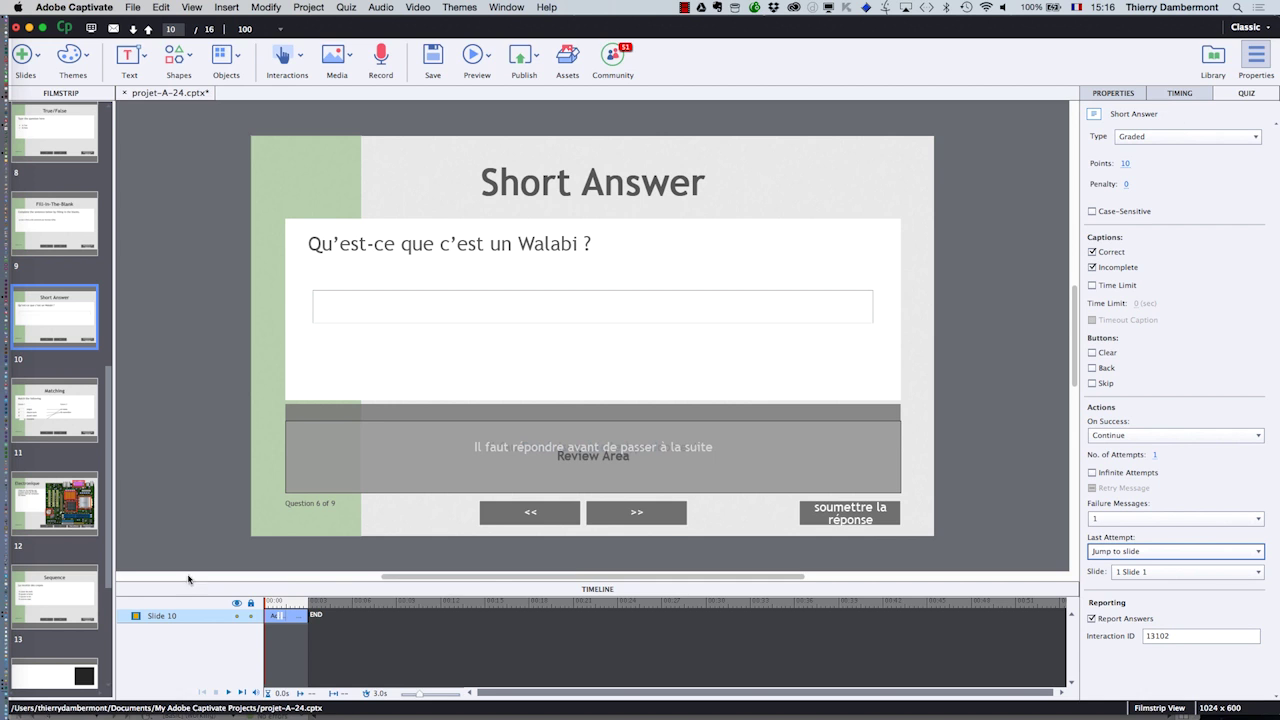
# Step: Choose slide 16, the revision slide, as the jump destination for the Short Answer question's last attempt
pyautogui.moveTo(105, 566); pyautogui.dragTo(104, 677)
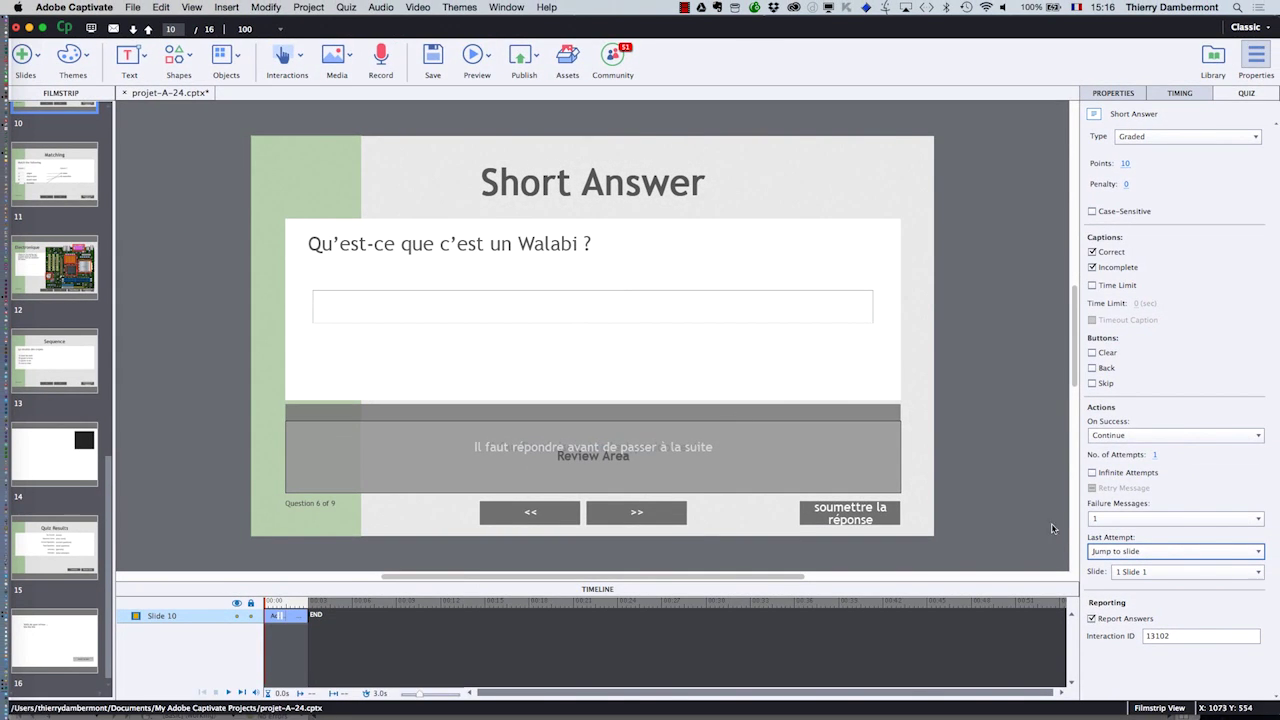
pyautogui.click(1202, 574)
pyautogui.click(1192, 557)
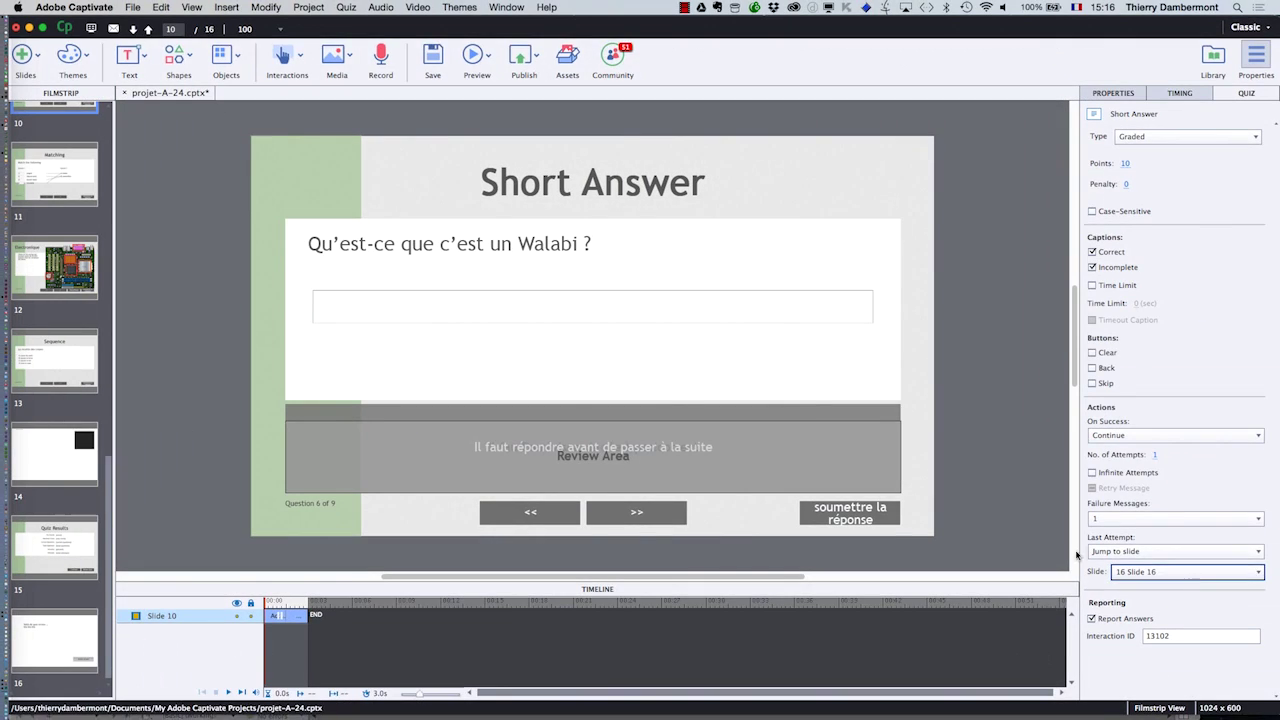
# Step: Insert "les walabis" after "réviser" in the revision slide's text caption
pyautogui.click(70, 645)
pyautogui.click(511, 209)
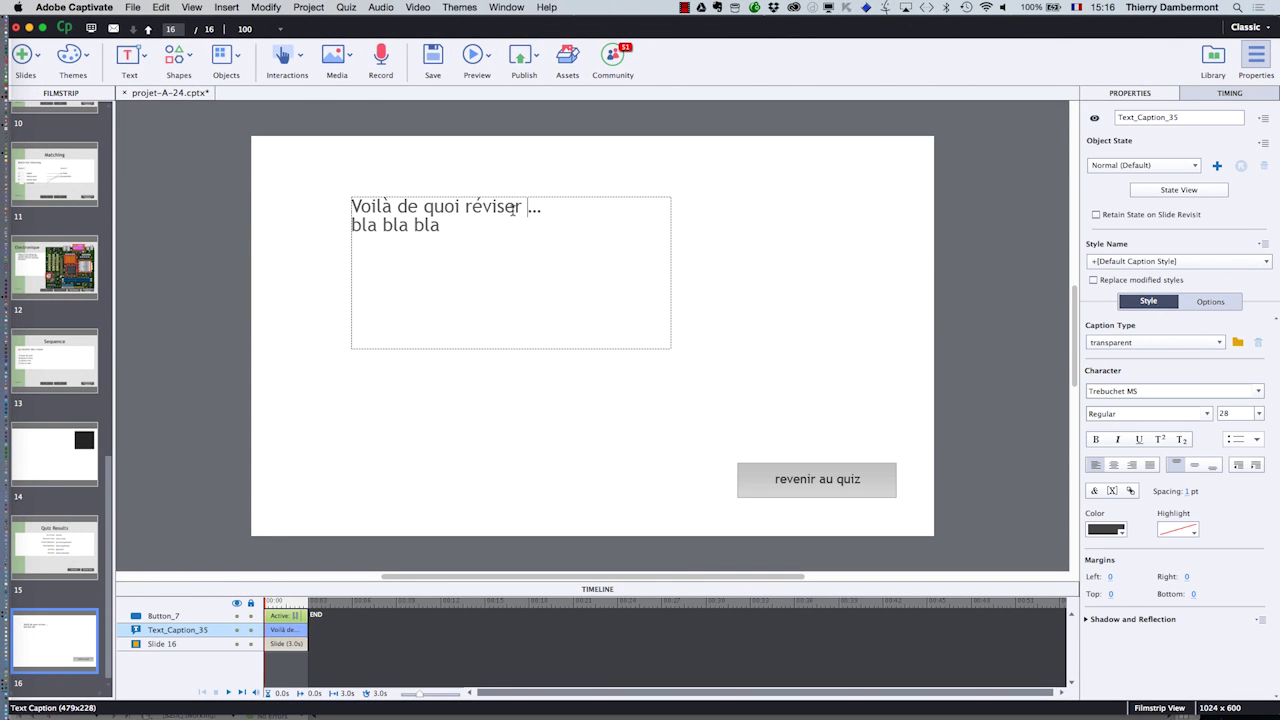
pyautogui.click(229, 211)
# Step: Preview the next 5 slides starting from the Fill-In-The-Blank question on slide 9
pyautogui.click(71, 205)
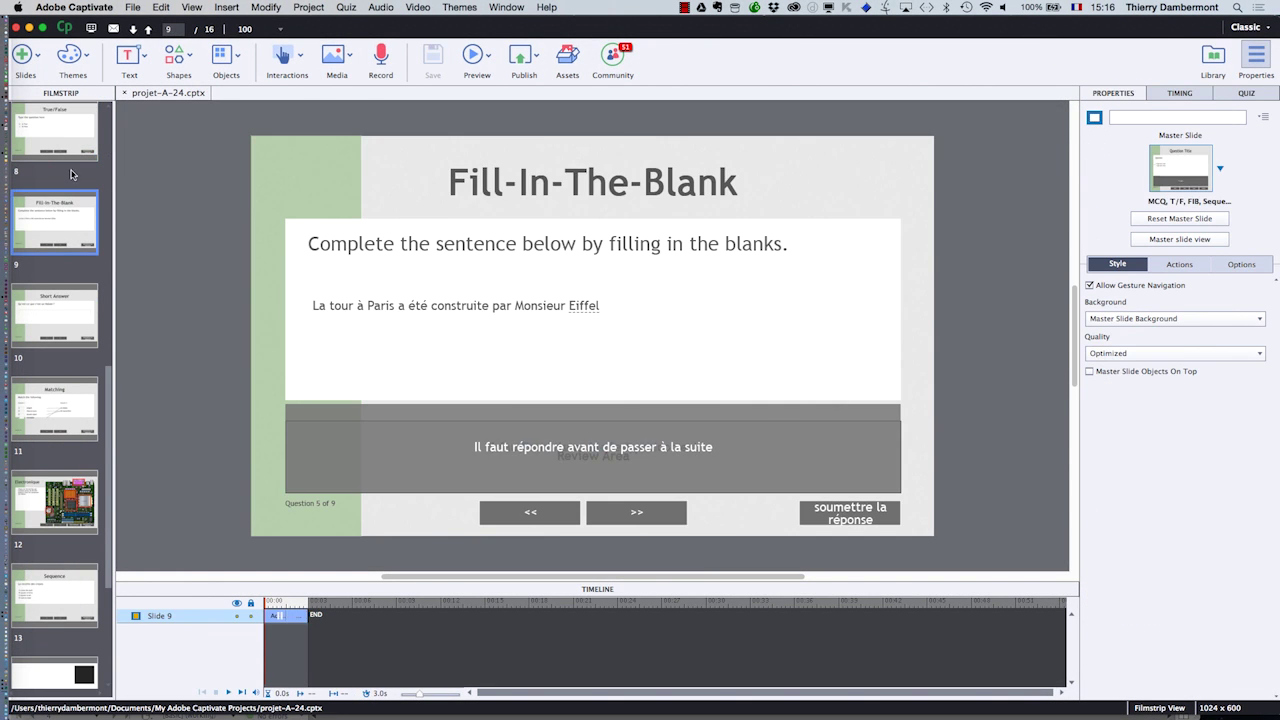
pyautogui.press('Up')
pyautogui.press('Up')
pyautogui.press('Up')
pyautogui.press('Down')
pyautogui.press('Down')
pyautogui.press('Down')
pyautogui.press('Down')
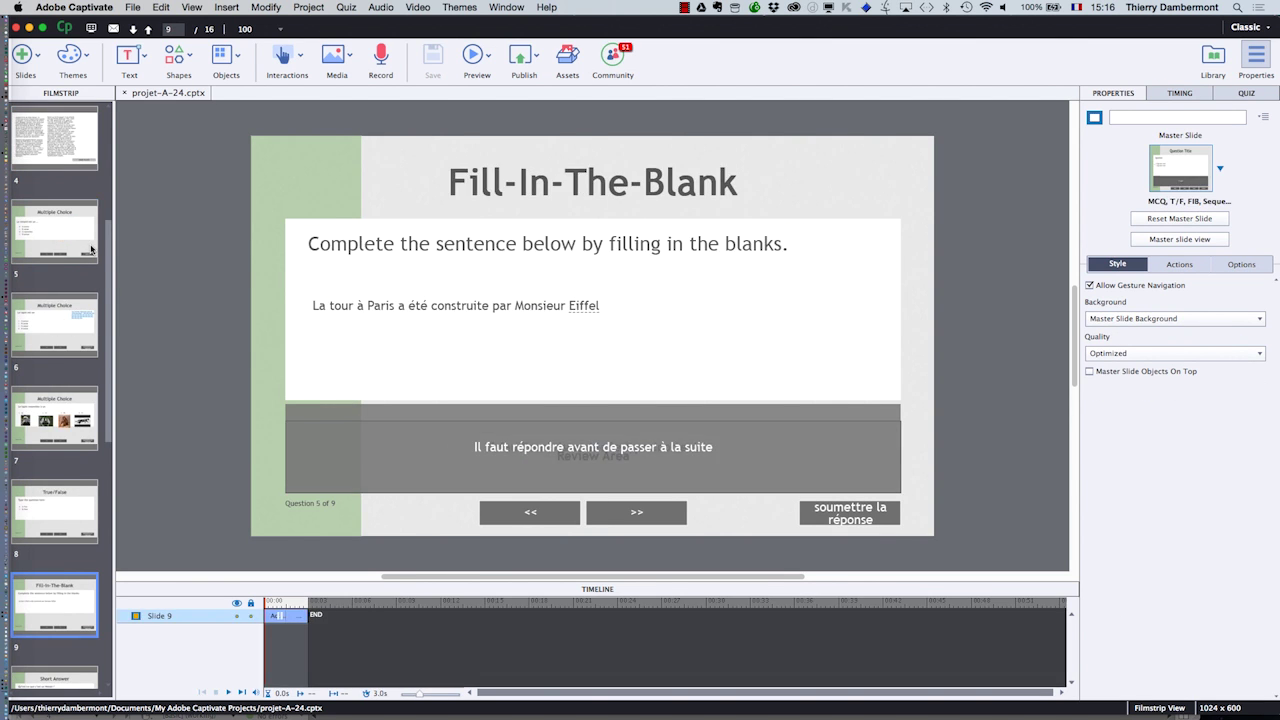
pyautogui.press('Up')
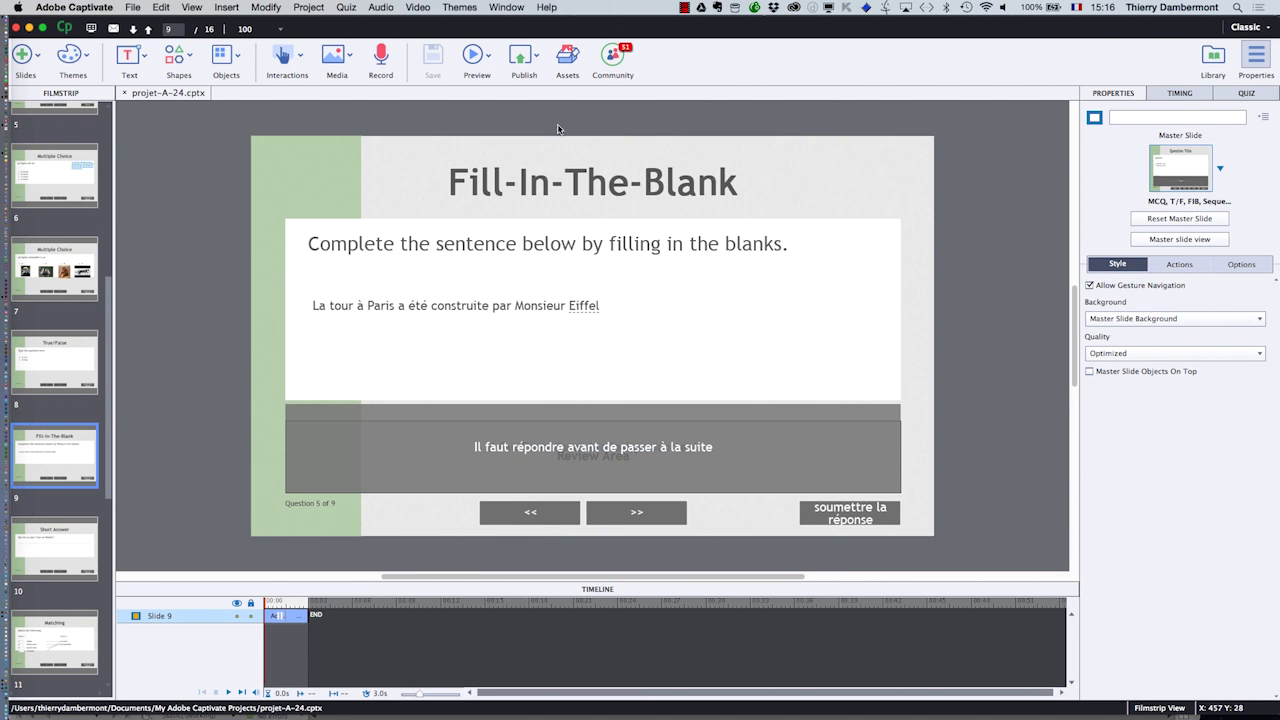
pyautogui.click(478, 58)
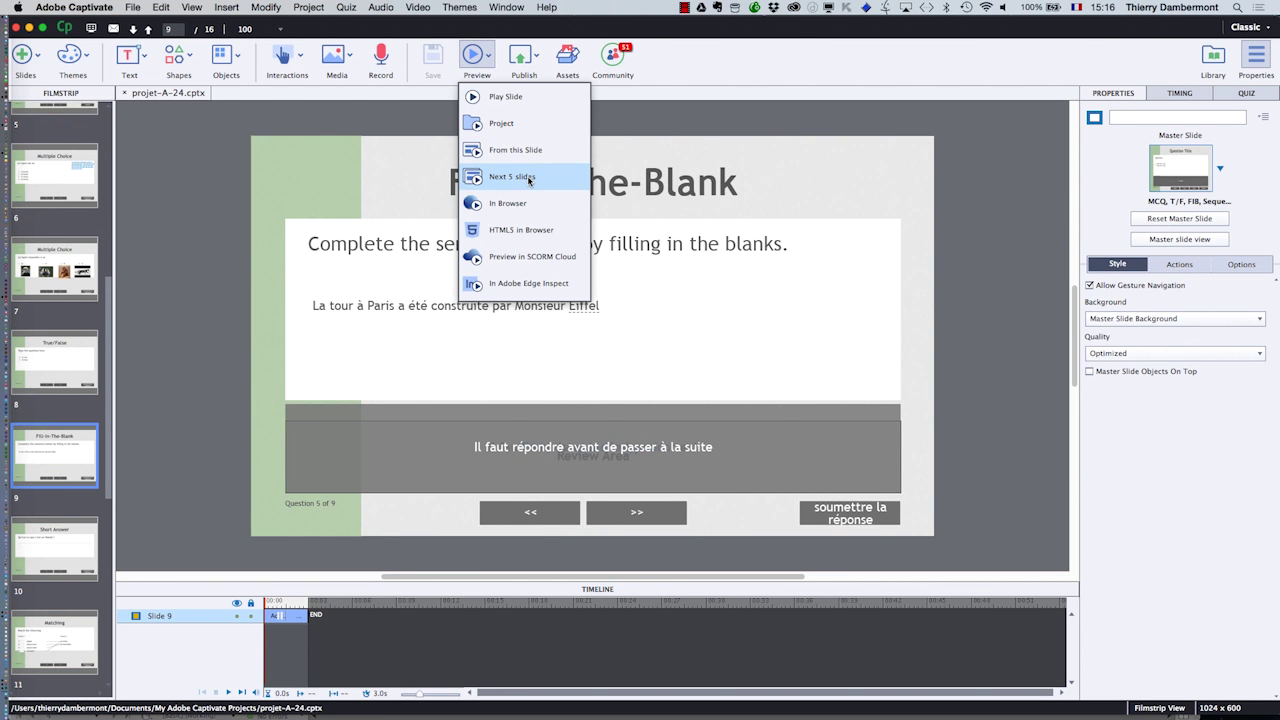
pyautogui.click(529, 178)
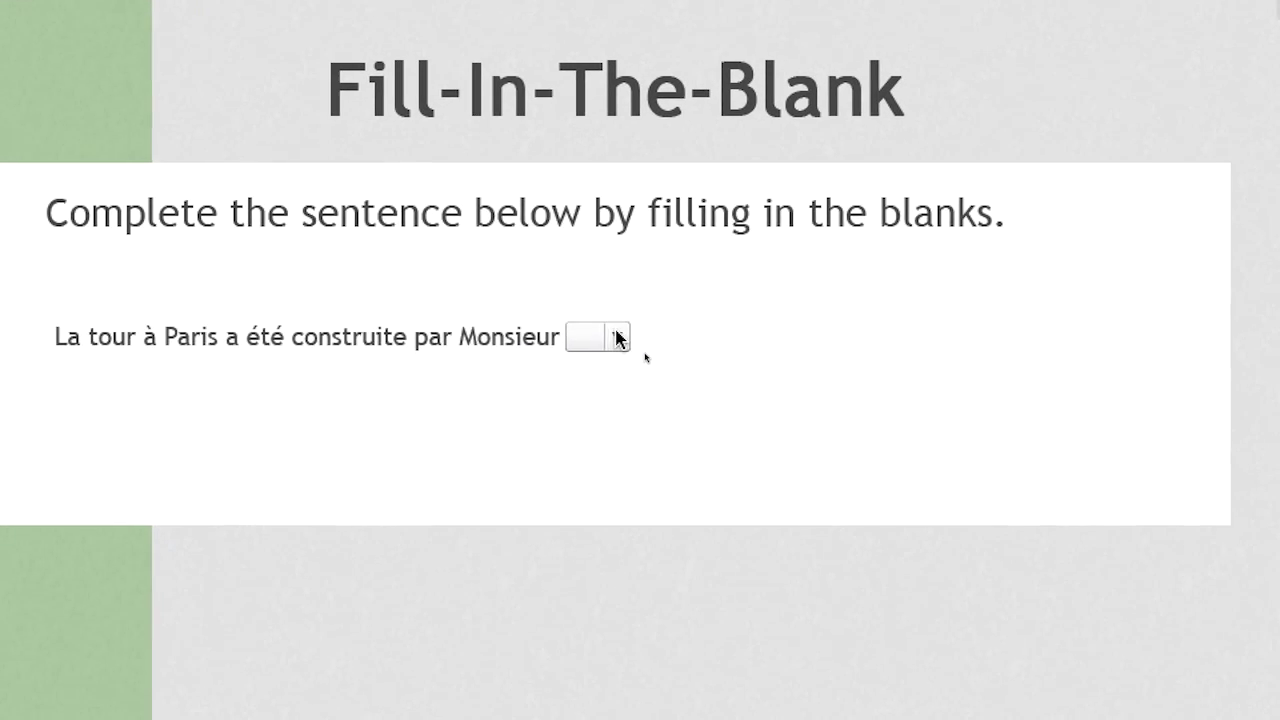
# Step: Answer the Fill-In-The-Blank question with "Eyfel" in the preview and submit it
pyautogui.click(645, 354)
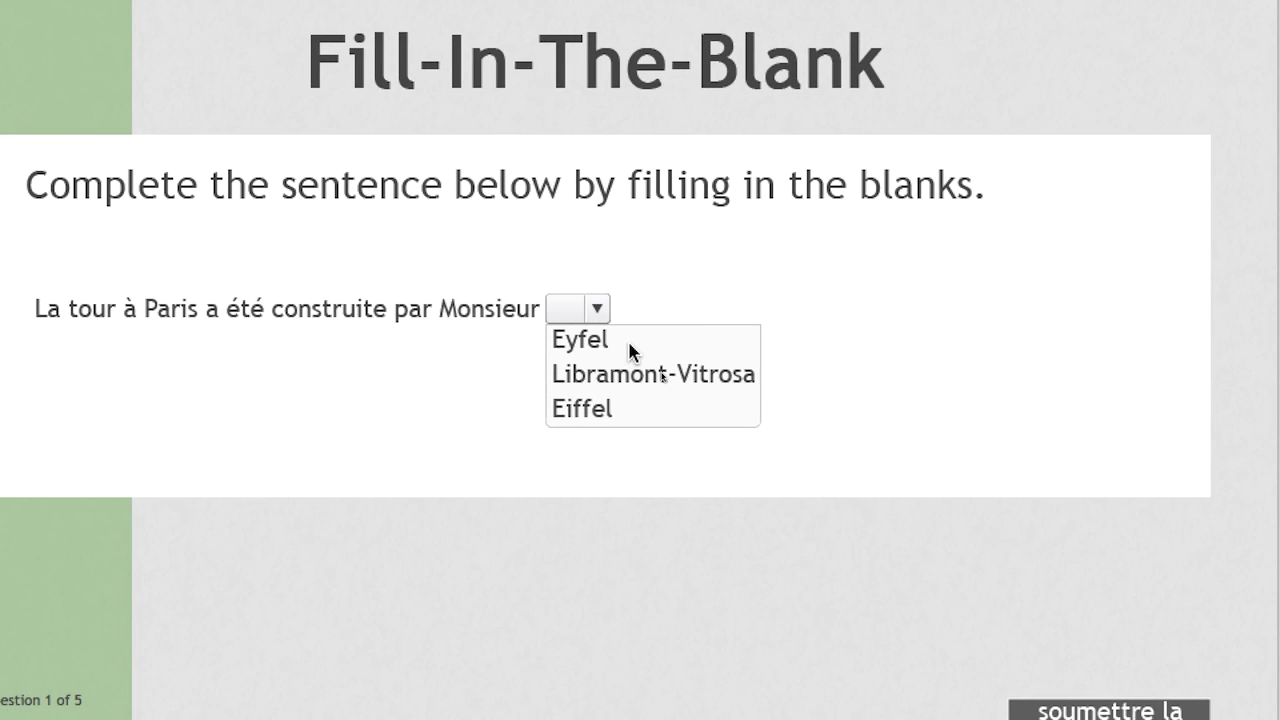
pyautogui.click(610, 338)
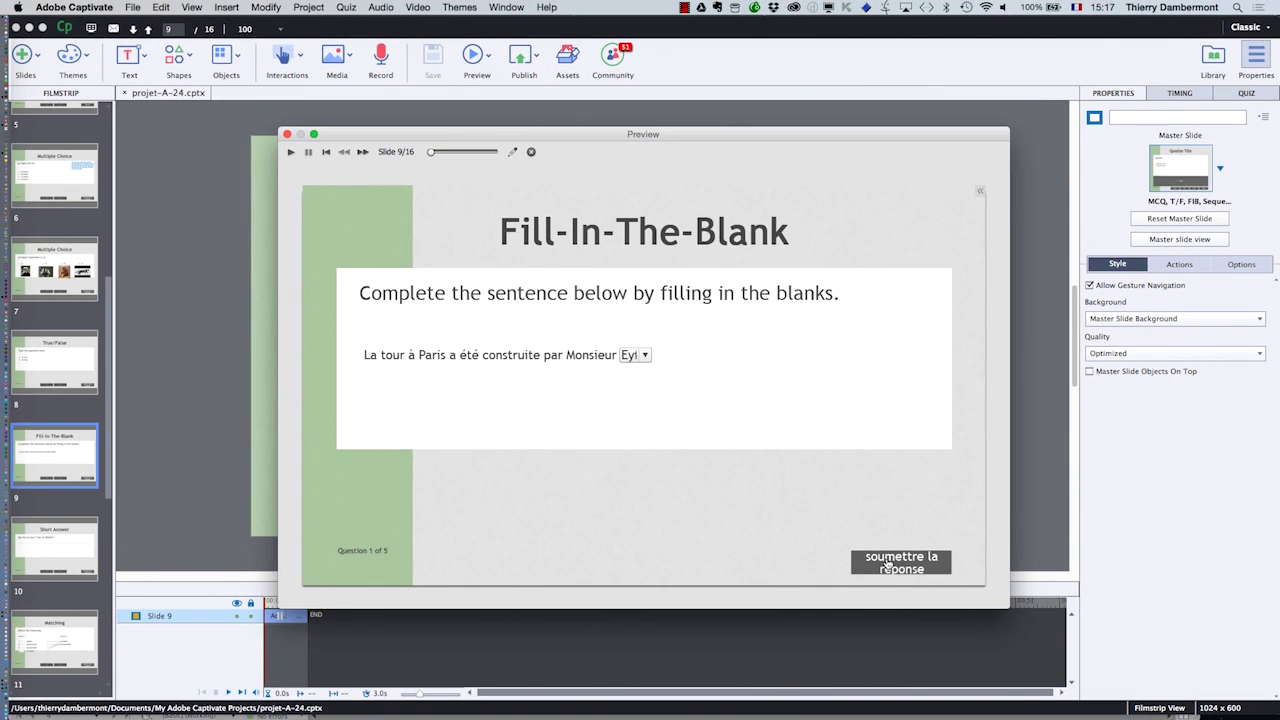
pyautogui.click(878, 560)
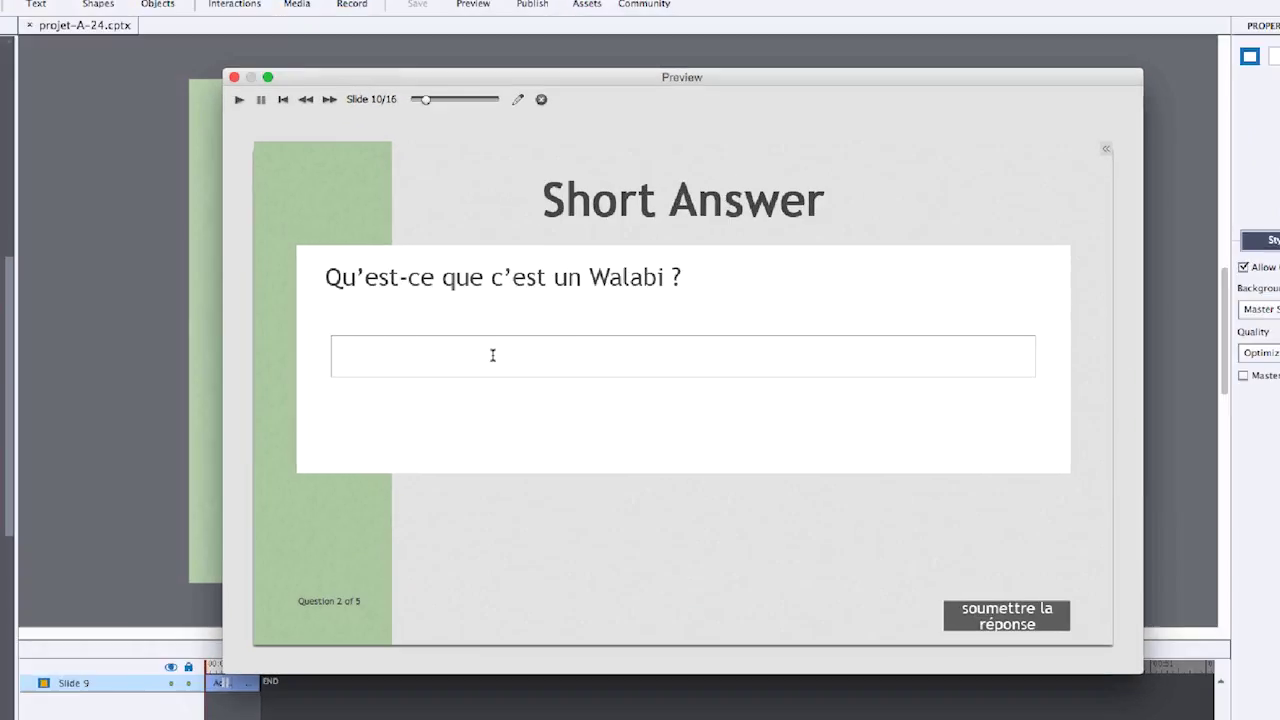
# Step: Test the failure branch by submitting "un mamouth d'Amérique" as the answer to the Walabi question
pyautogui.click(468, 355)
pyautogui.write('un mamouth')
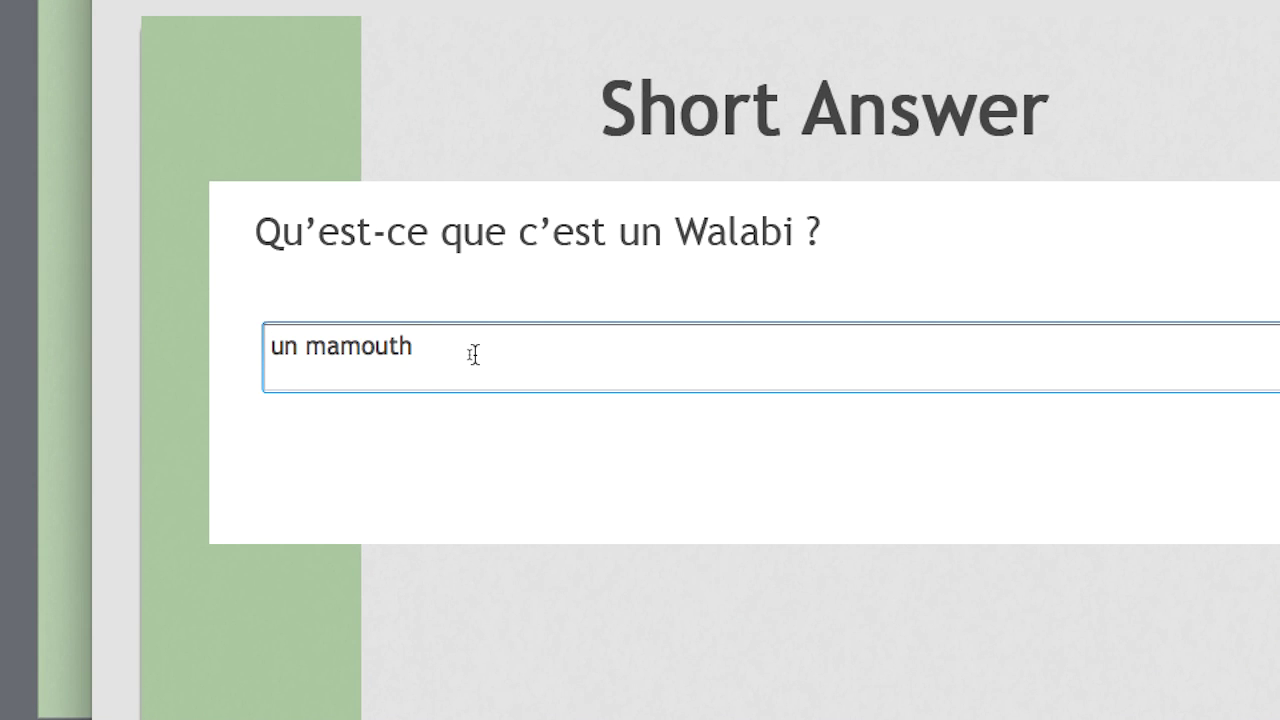
pyautogui.write(" d'Amérique")
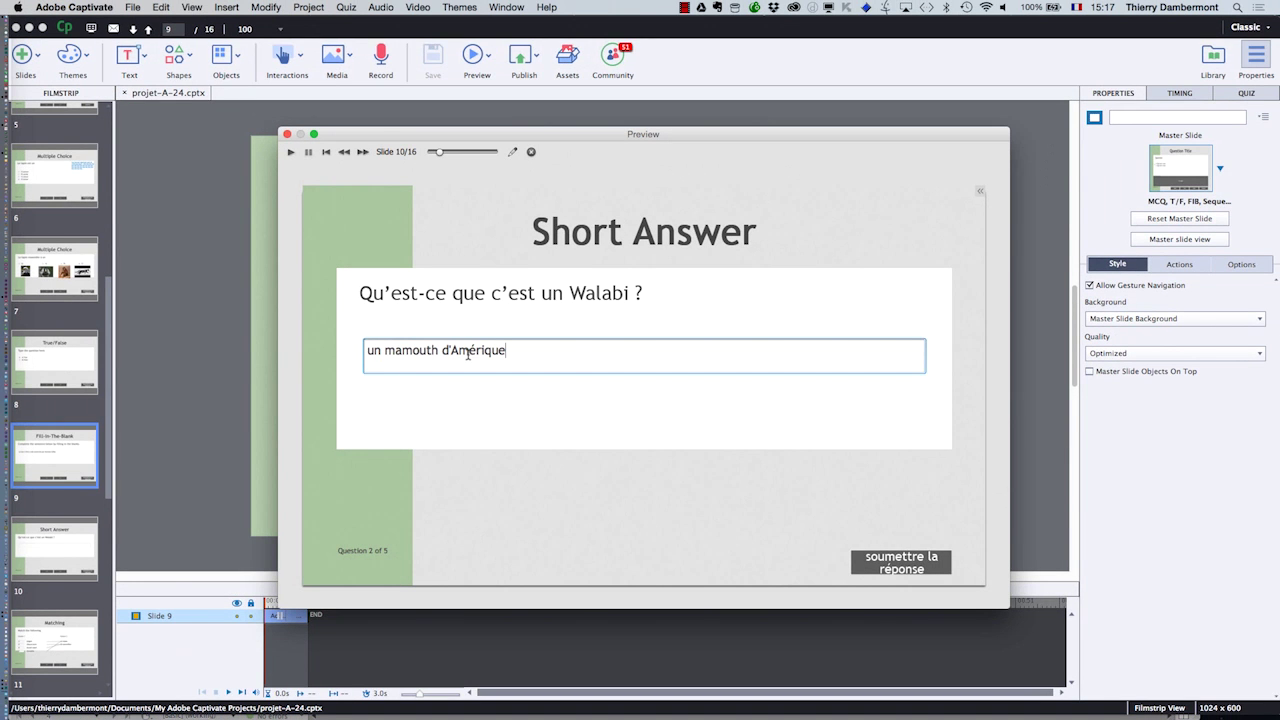
pyautogui.click(911, 566)
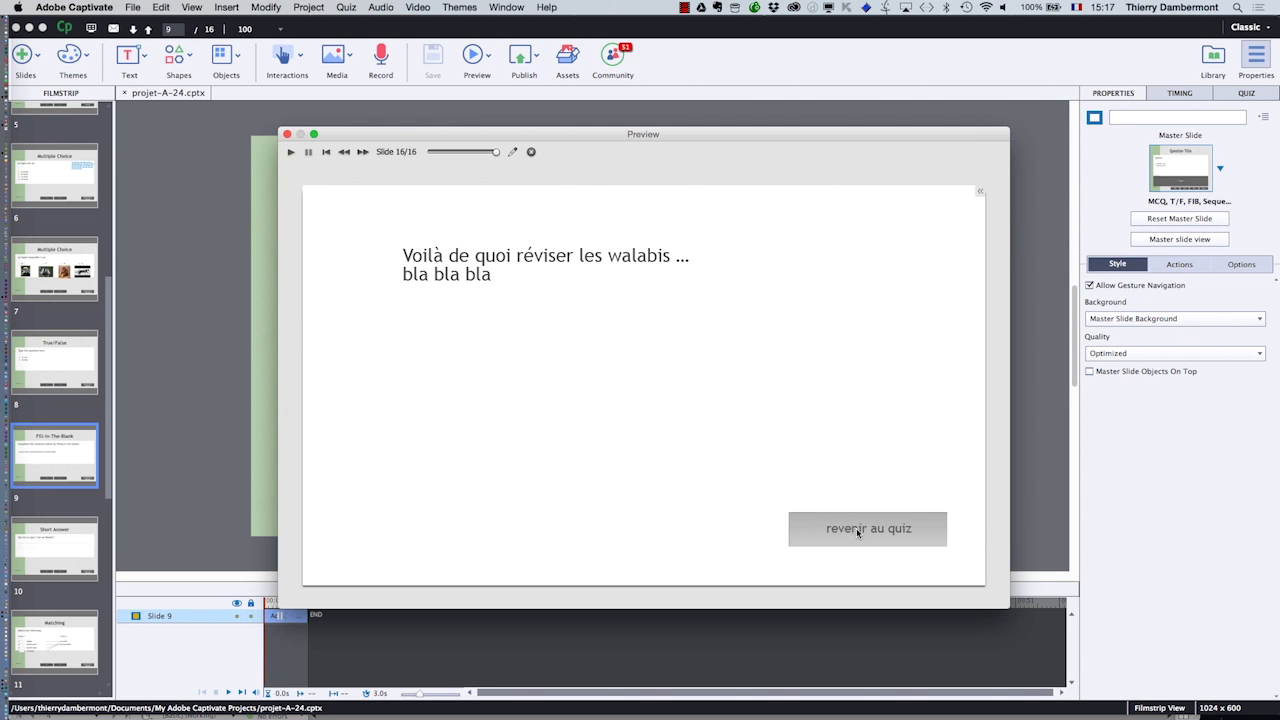
# Step: Return to the quiz from the revision slide, replace the Walabi answer with "un kangourou" and submit it
pyautogui.click(858, 533)
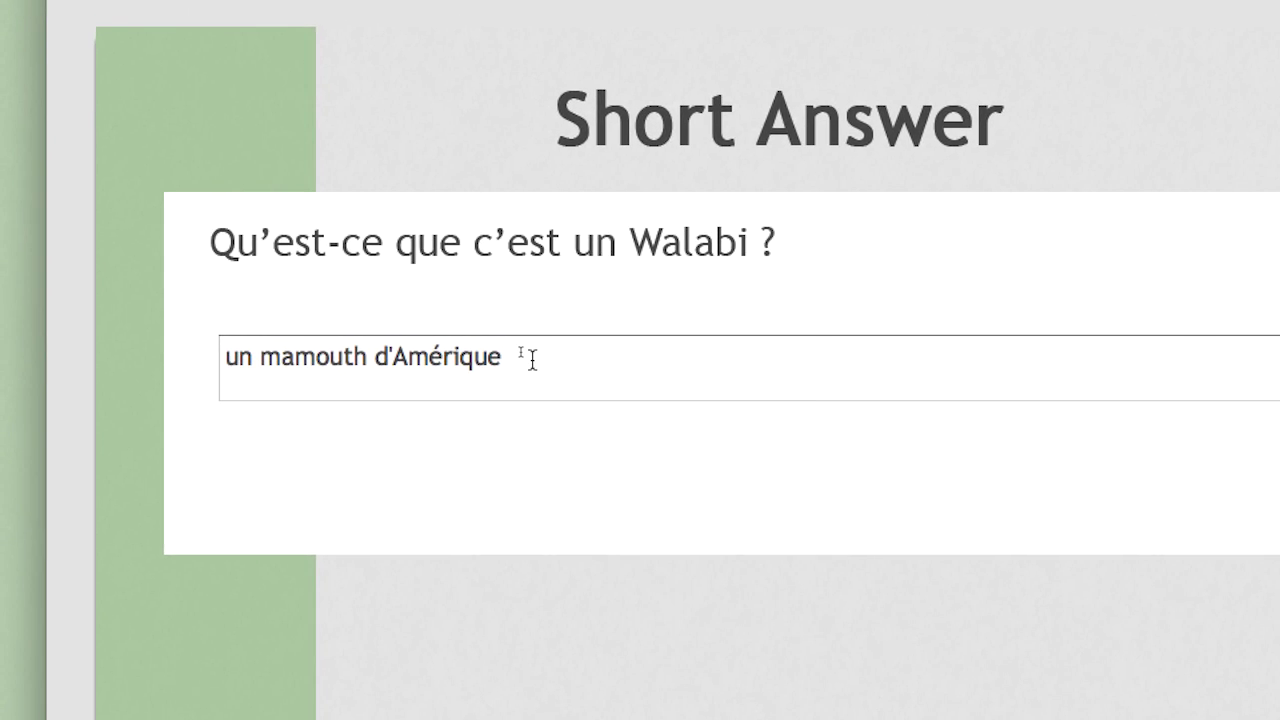
pyautogui.moveTo(532, 358); pyautogui.dragTo(274, 394)
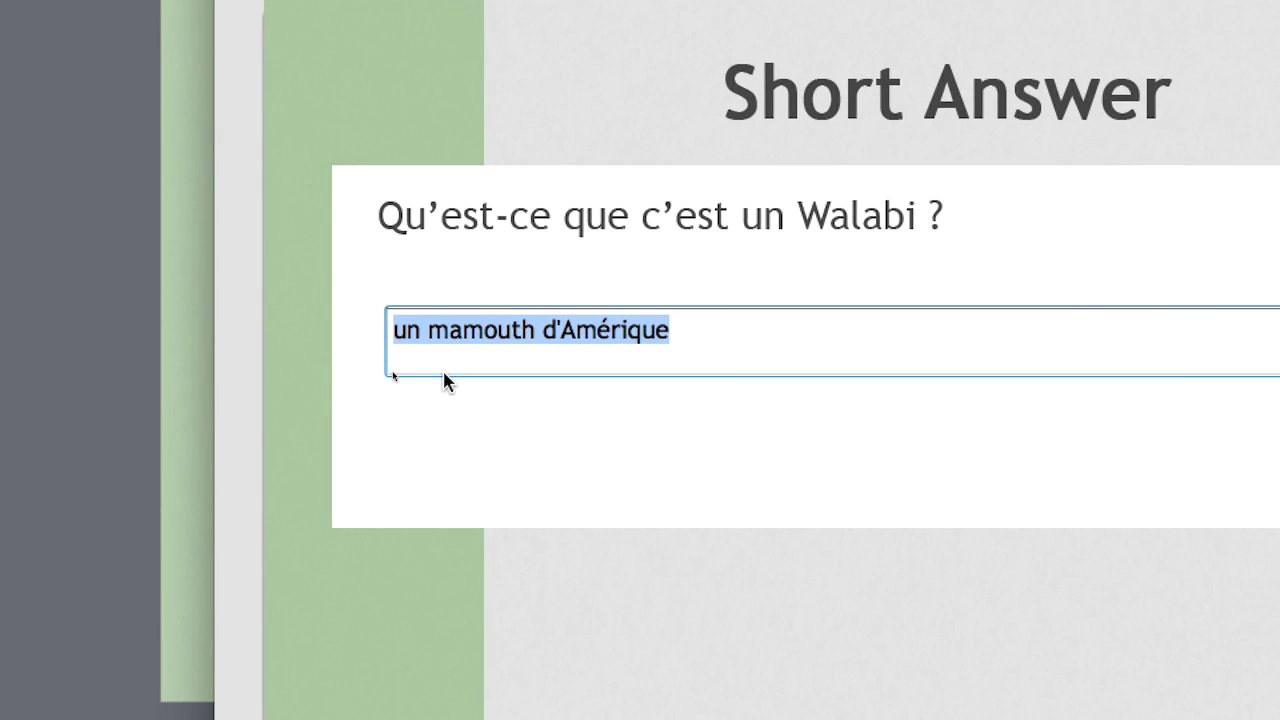
pyautogui.write('un kang')
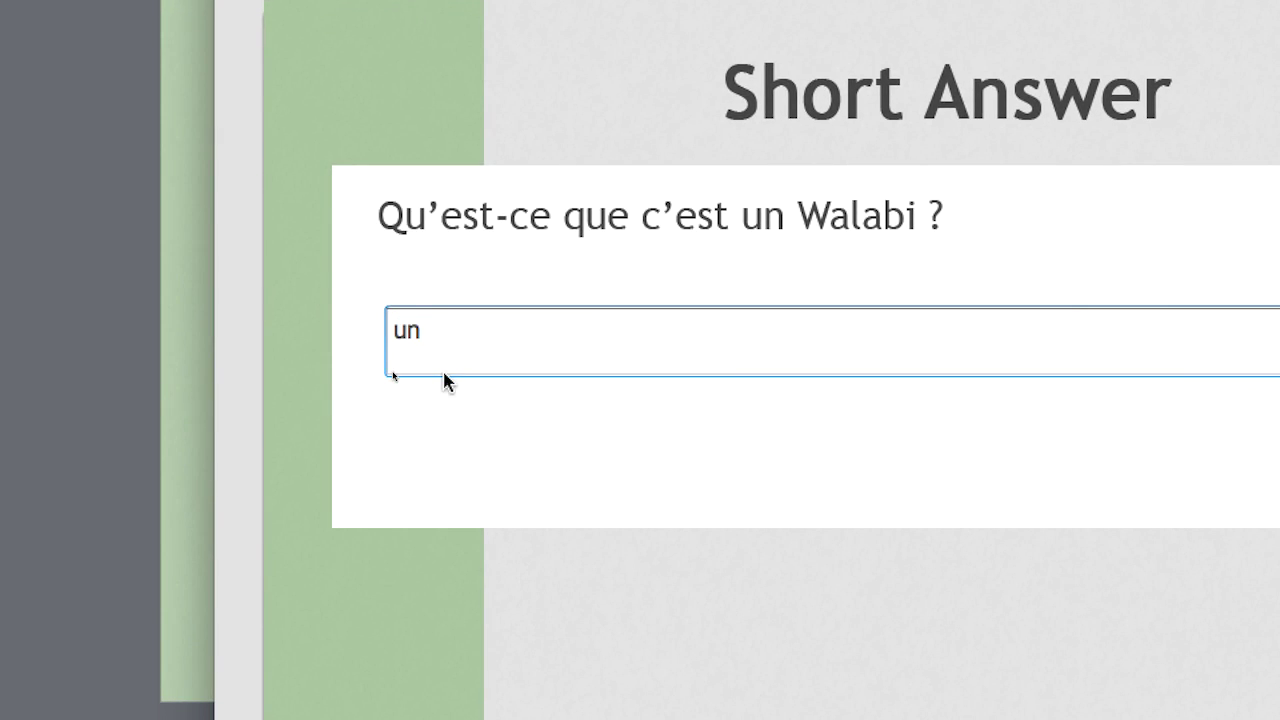
pyautogui.write('ourou')
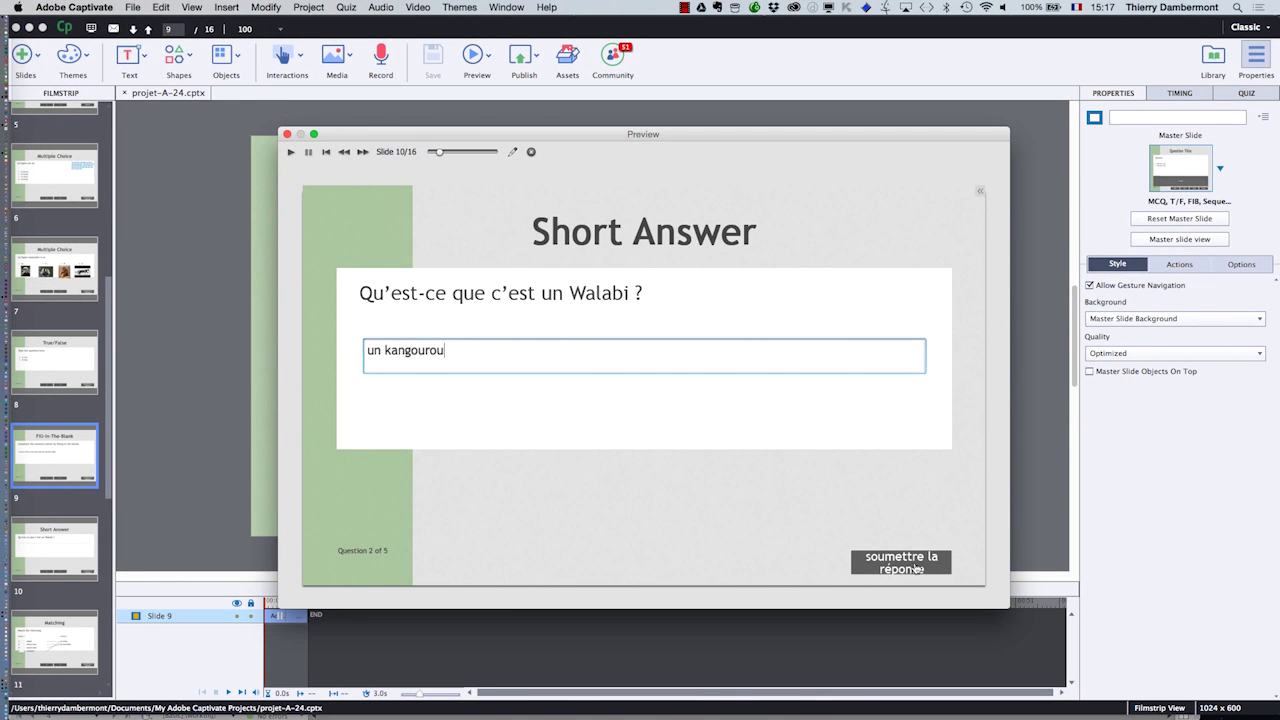
pyautogui.click(916, 568)
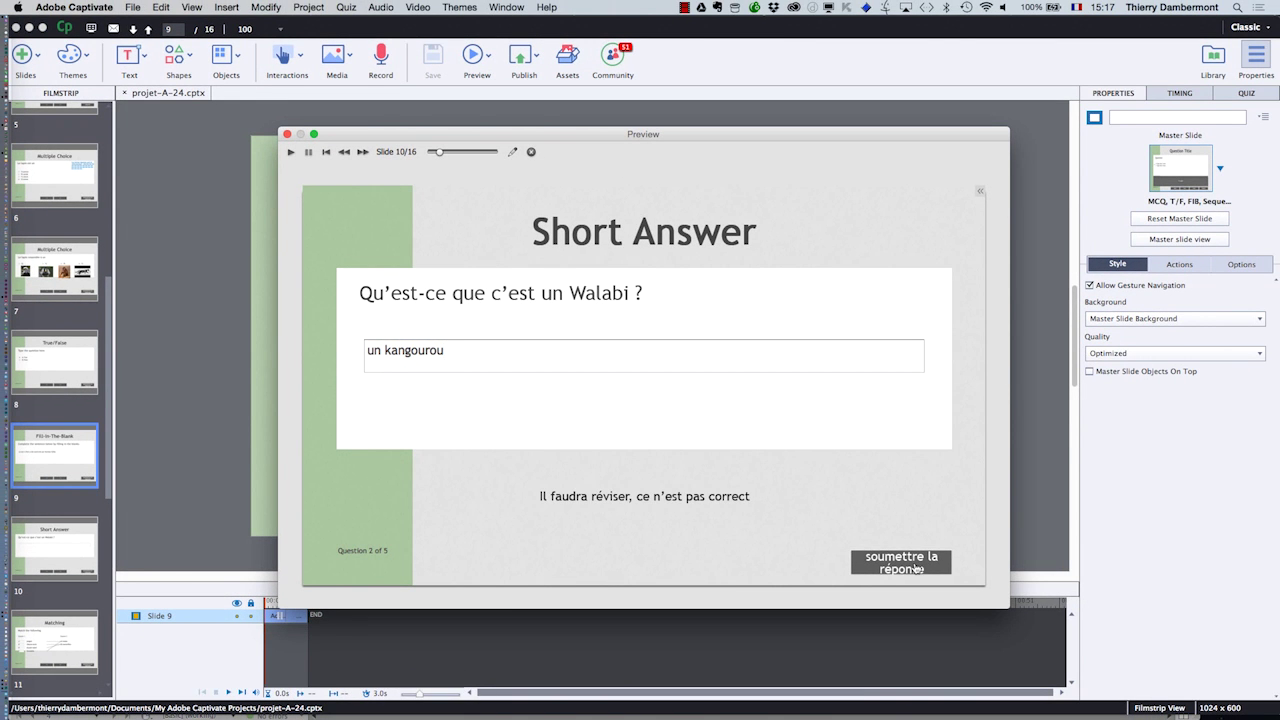
# Step: Go back to the quiz from the revision slide, shorten the Walabi answer to "kangourou" and submit it
pyautogui.click(378, 355)
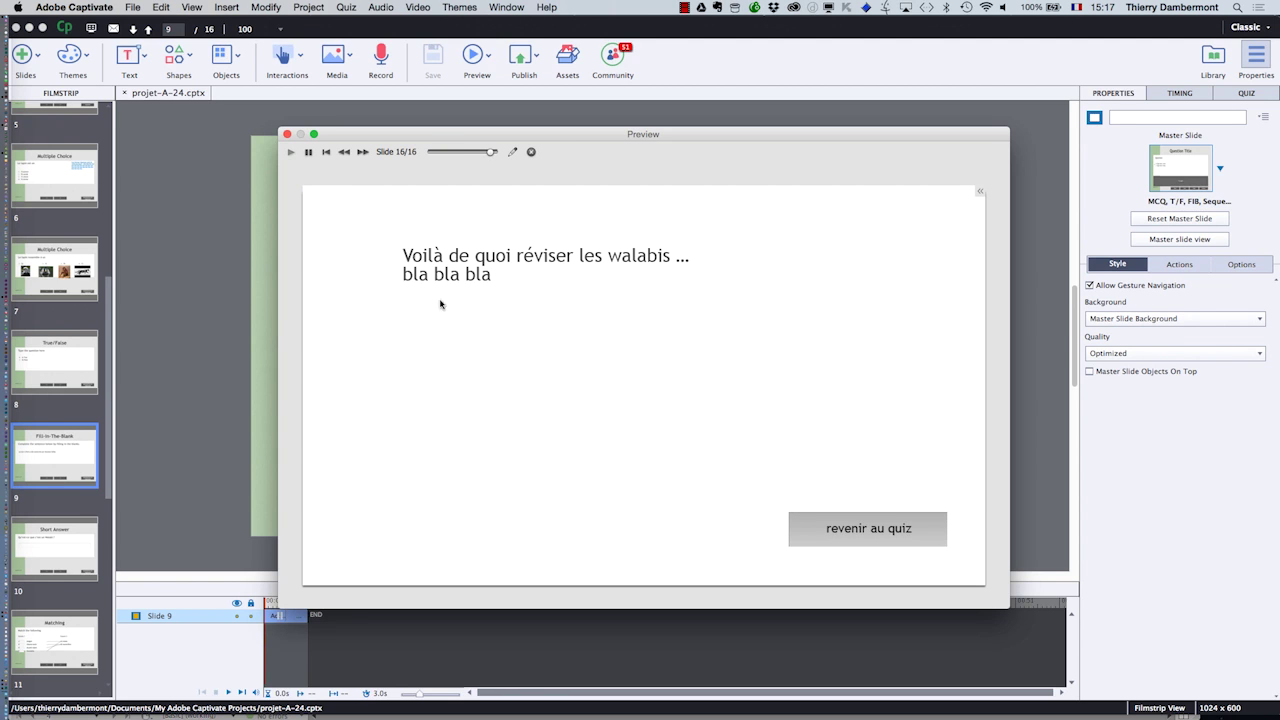
pyautogui.click(838, 528)
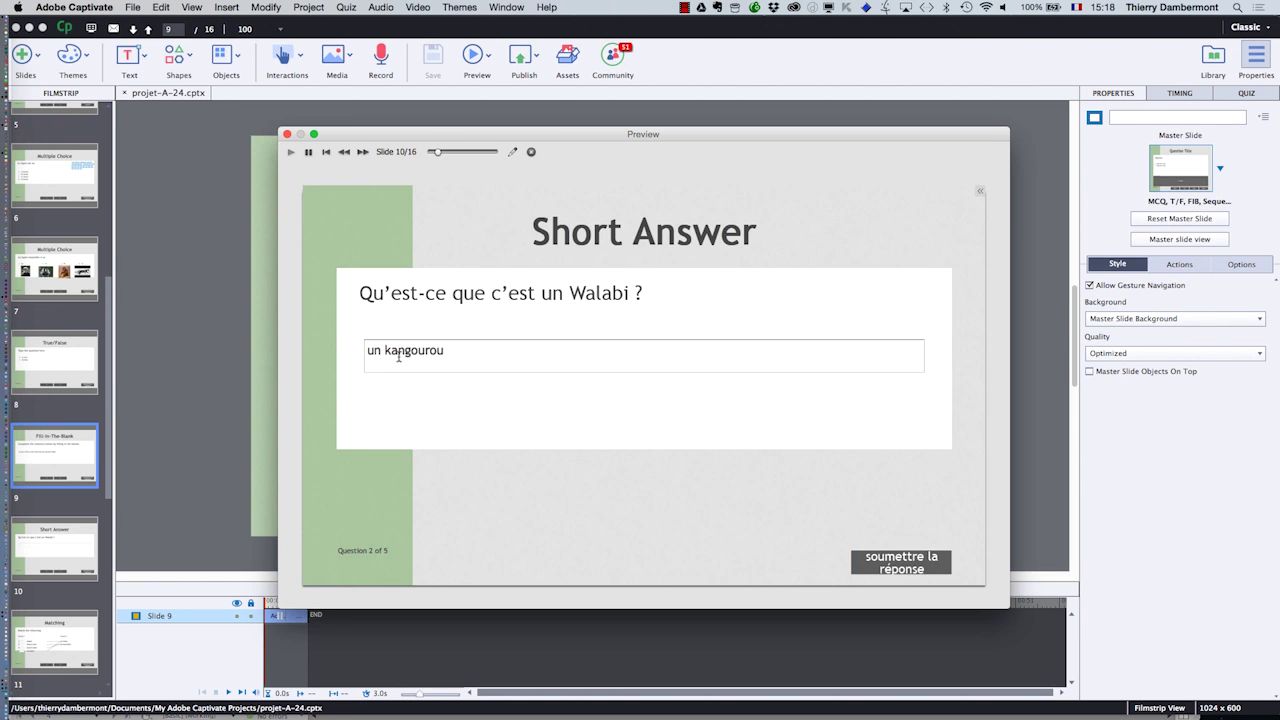
pyautogui.moveTo(386, 352); pyautogui.dragTo(351, 341)
pyautogui.press('BackSpace')
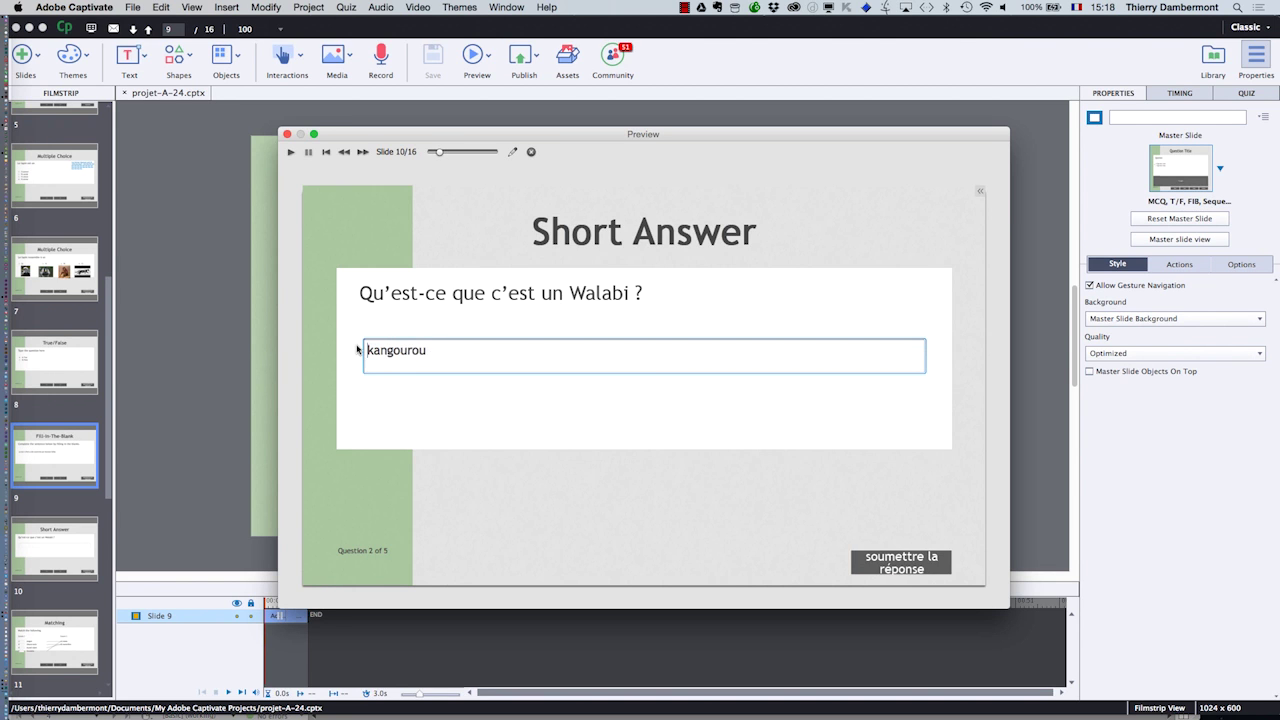
pyautogui.click(908, 567)
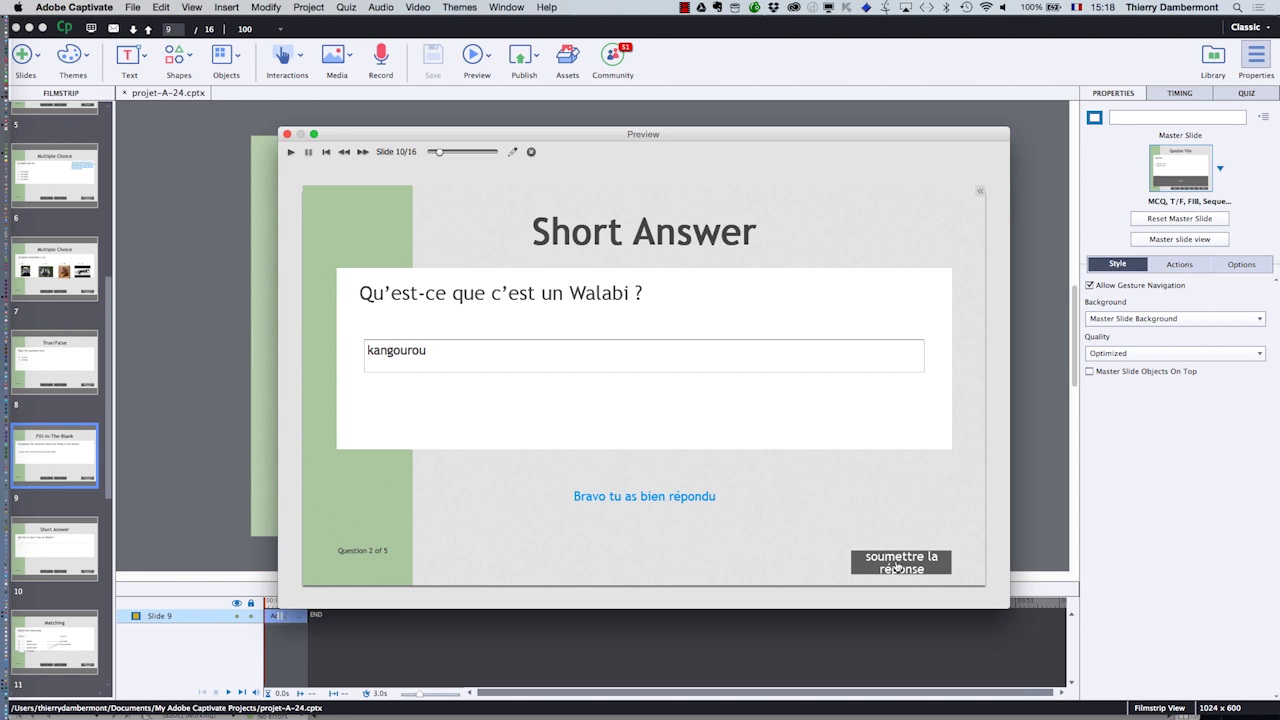